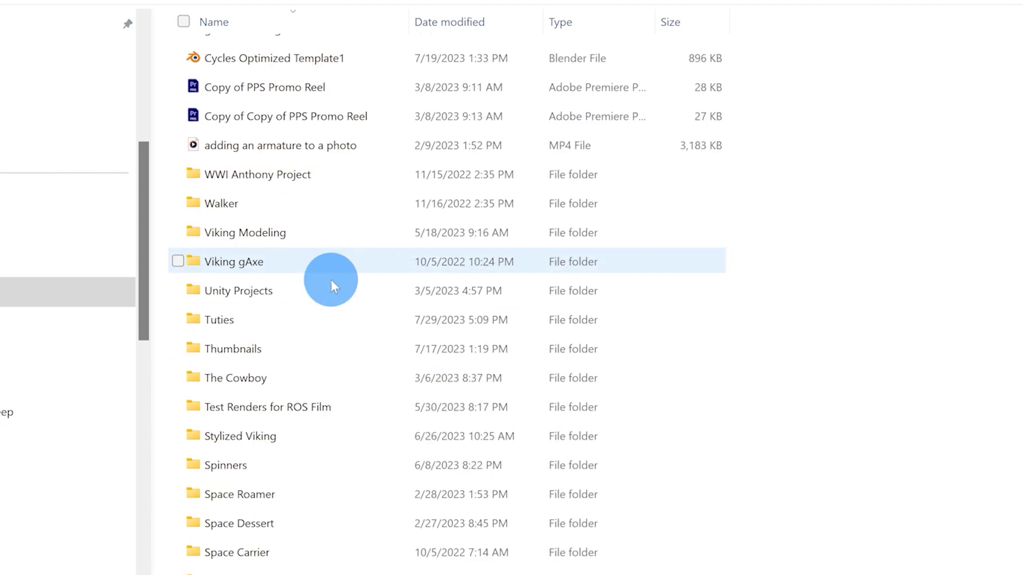
Open the Short Film 4 folder and bring up the soundtrack 1b song arrangement
scroll(330, 279, "down", 7)
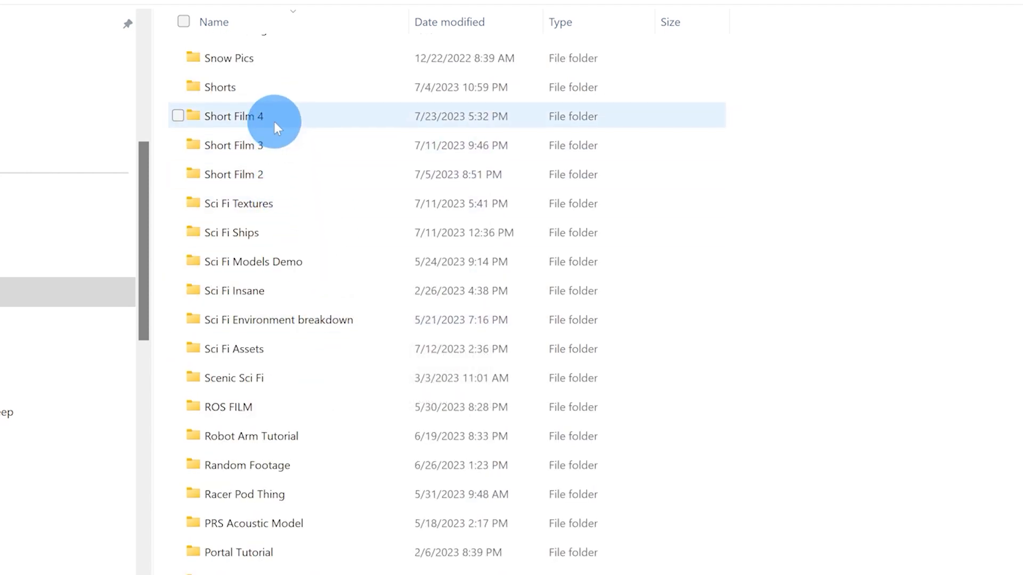
double_click(274, 121)
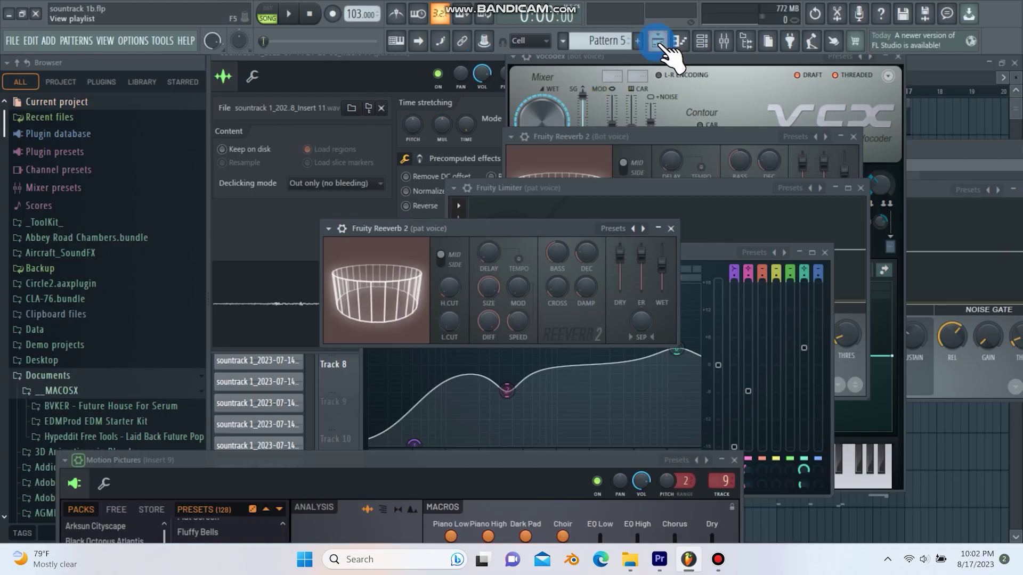
left_click(658, 41)
Zoom the playlist in around bar 11 and select Pattern 3 in the pattern picker
left_click(353, 63)
left_click(525, 331)
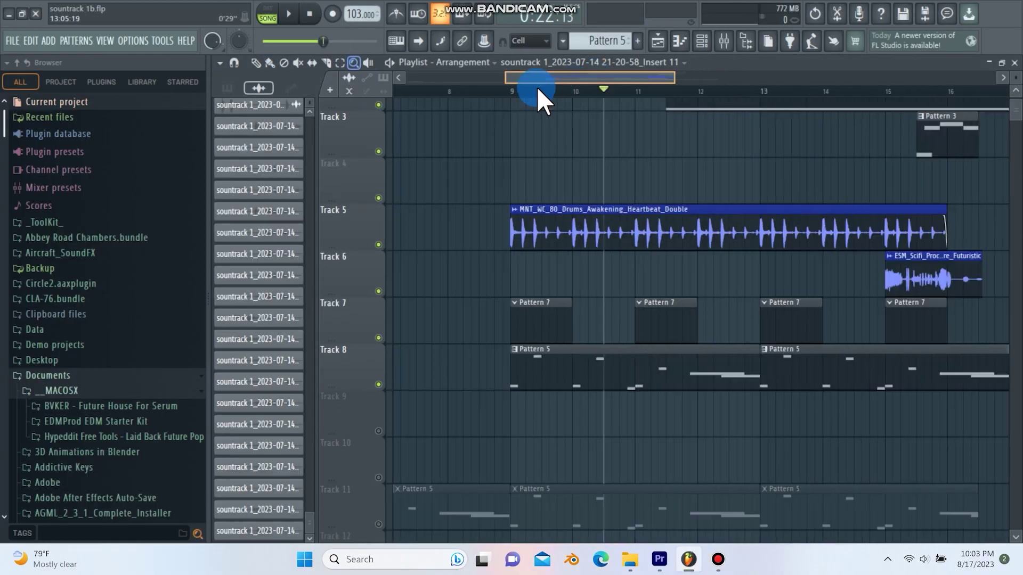
left_click(627, 251)
scroll(713, 397, "down", 1)
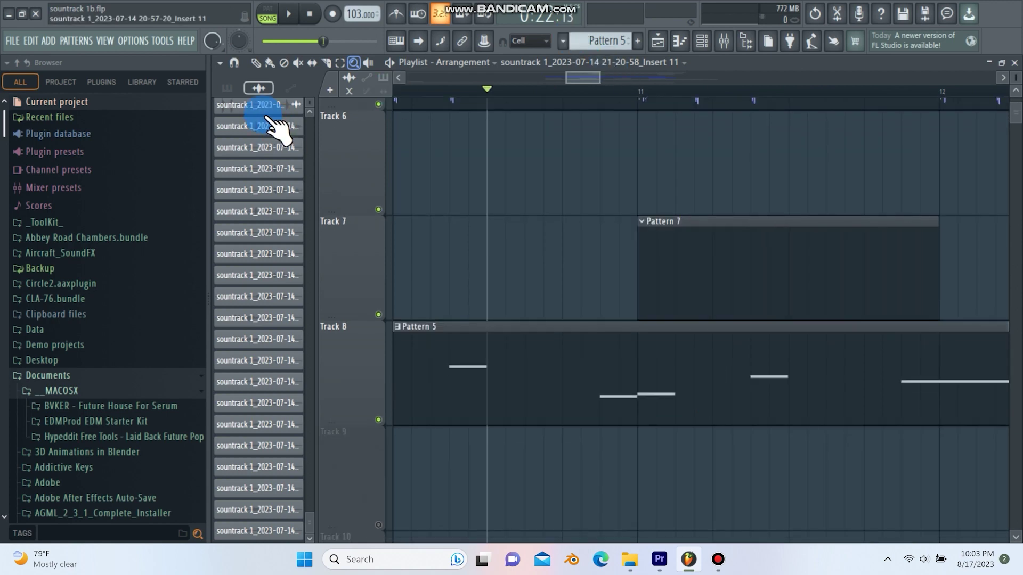
left_click(254, 87)
left_click(265, 151)
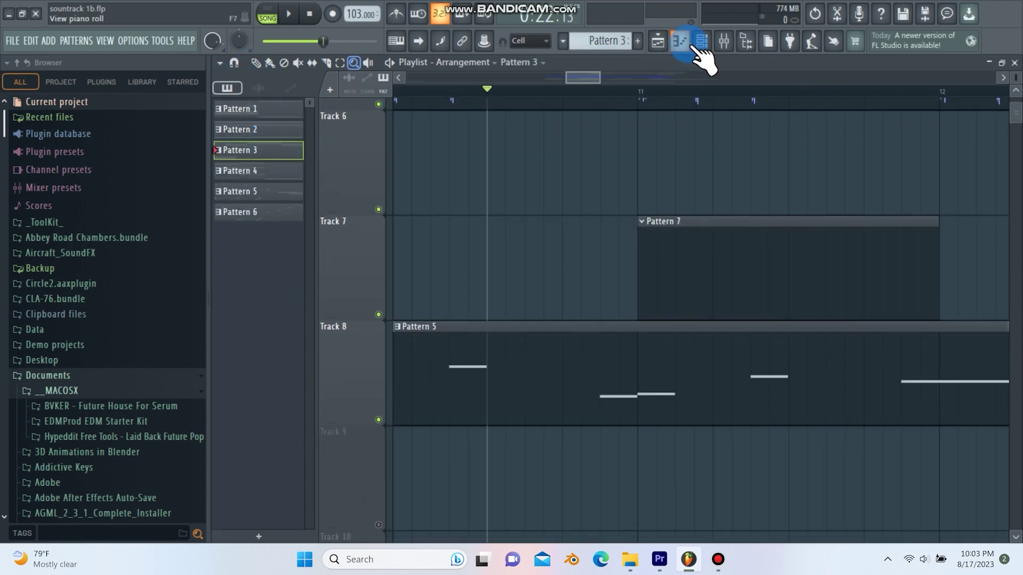
In Pattern 3's Super Strings piano roll, raise the first E3 note to G#3
left_click(701, 49)
left_click(620, 215)
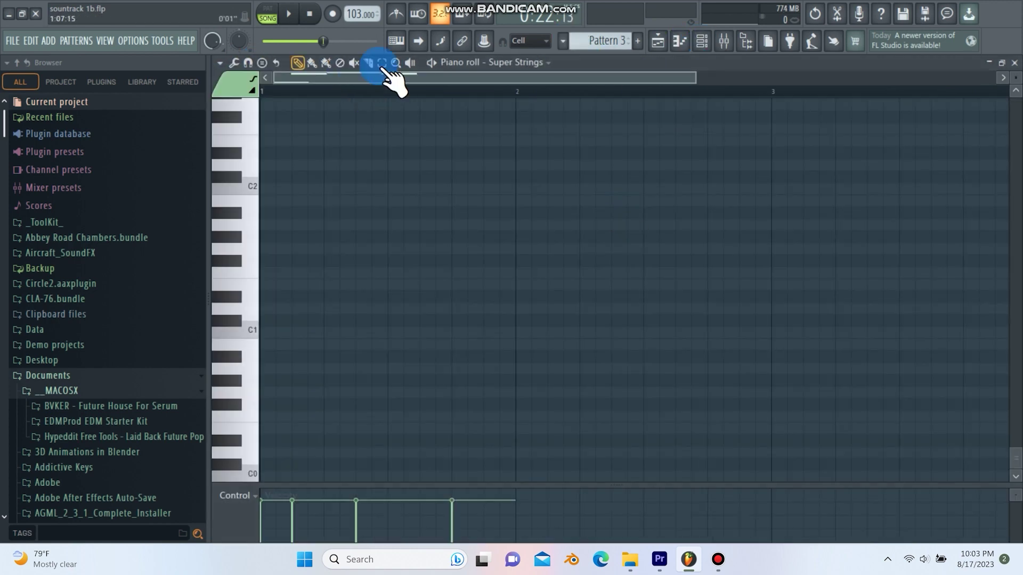
left_click(472, 181)
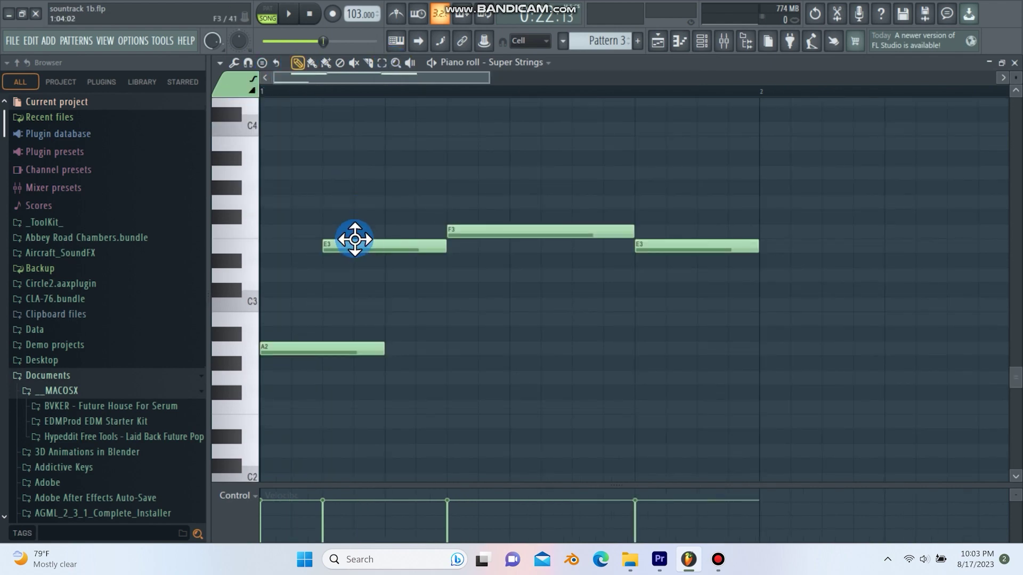
mouse_move(355, 239)
left_mouse_down()
mouse_move(355, 142)
mouse_move(359, 244)
left_mouse_up()
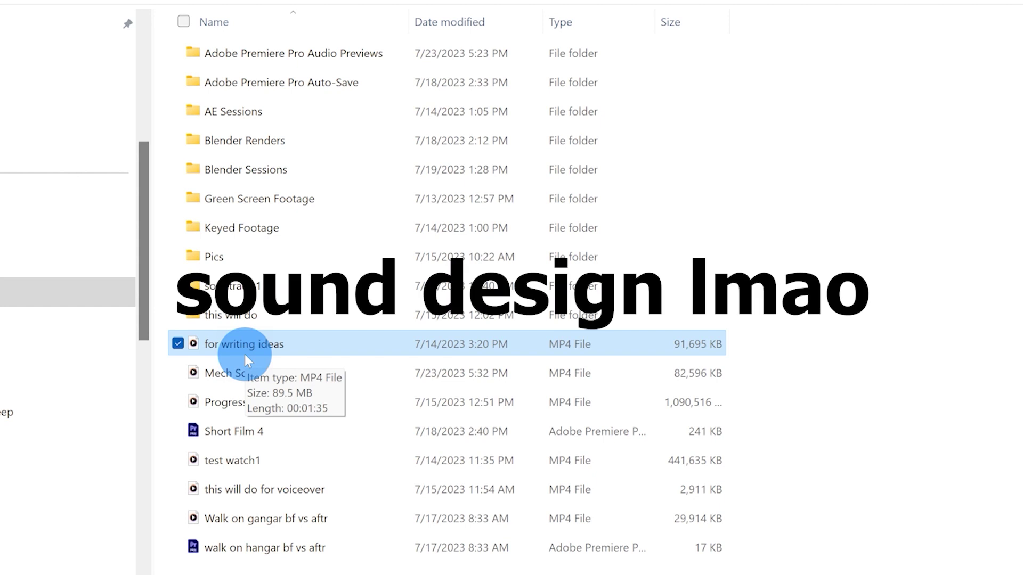
left_click(236, 255)
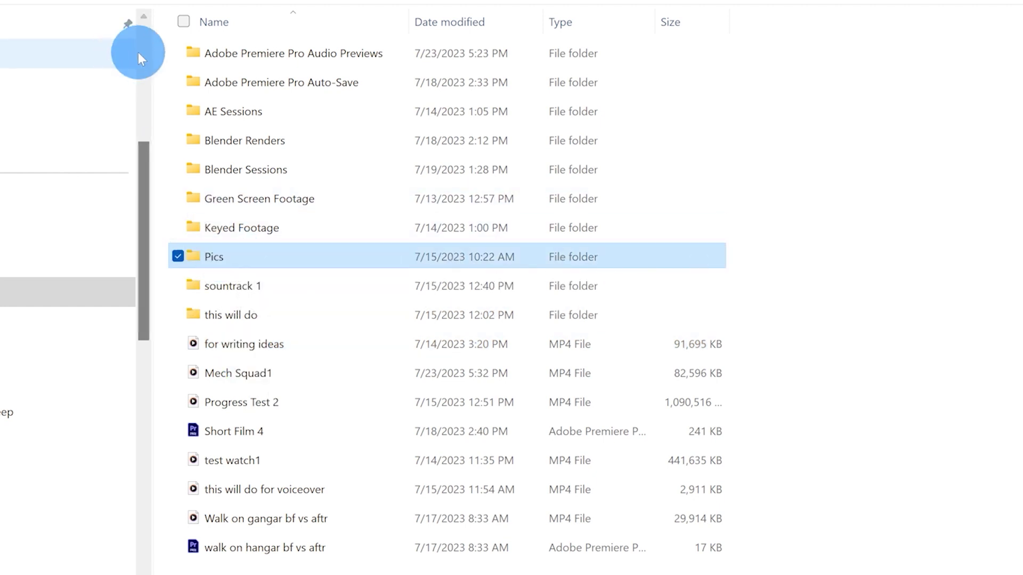
left_click_drag(166, 51, 305, 235)
left_click_drag(162, 110, 263, 227)
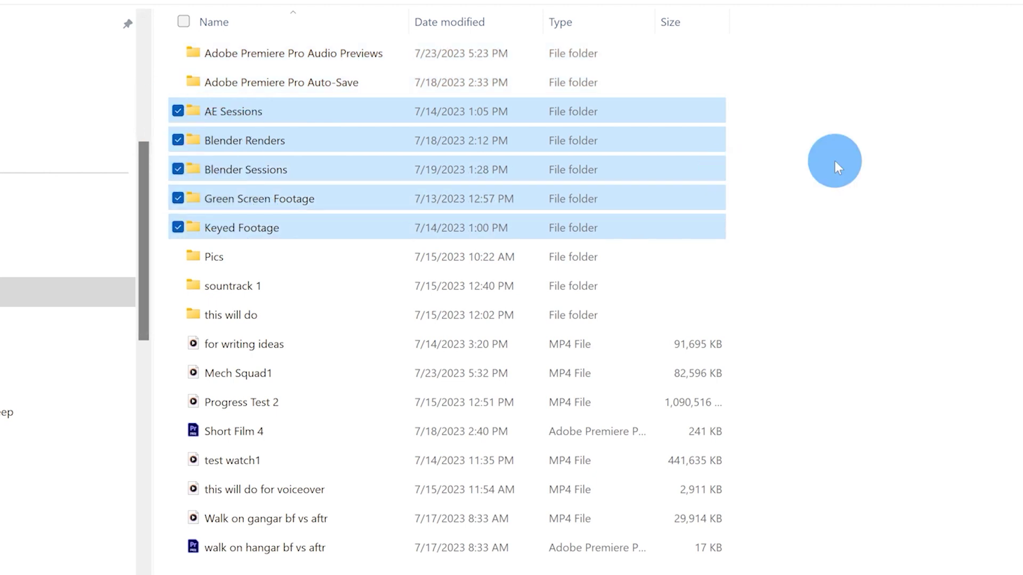
left_click(925, 182)
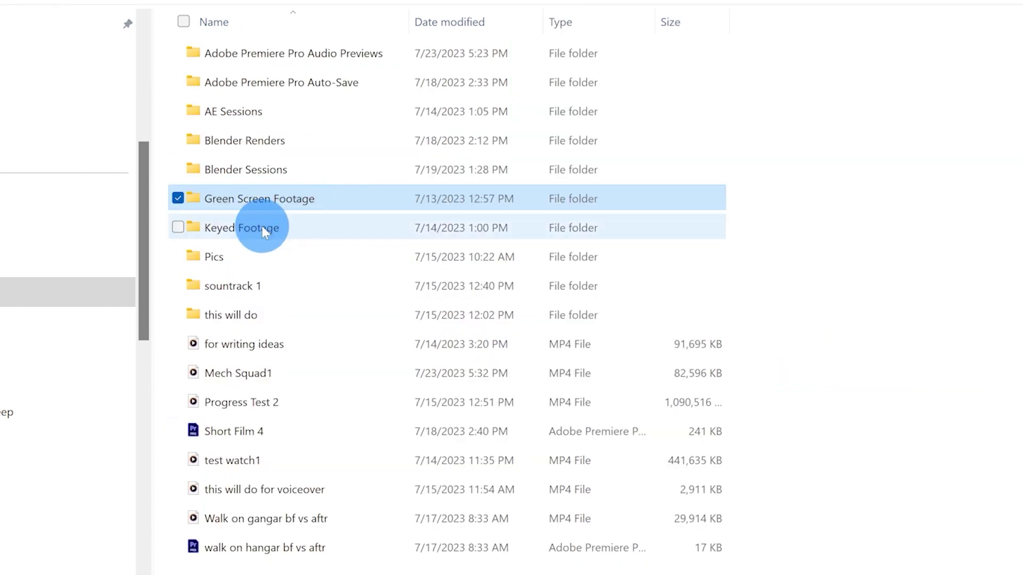
double_click(261, 226)
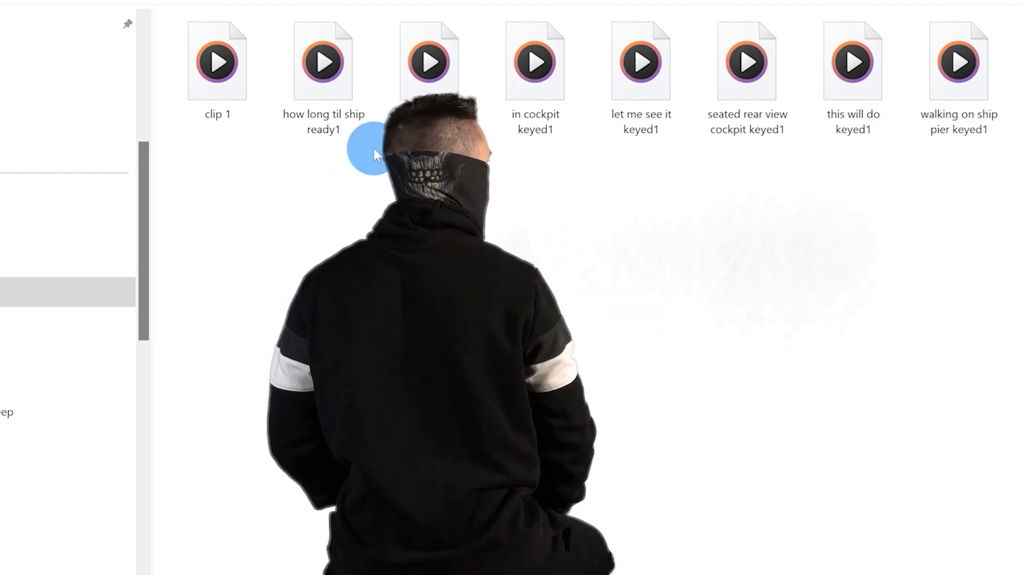
key("alt+Left")
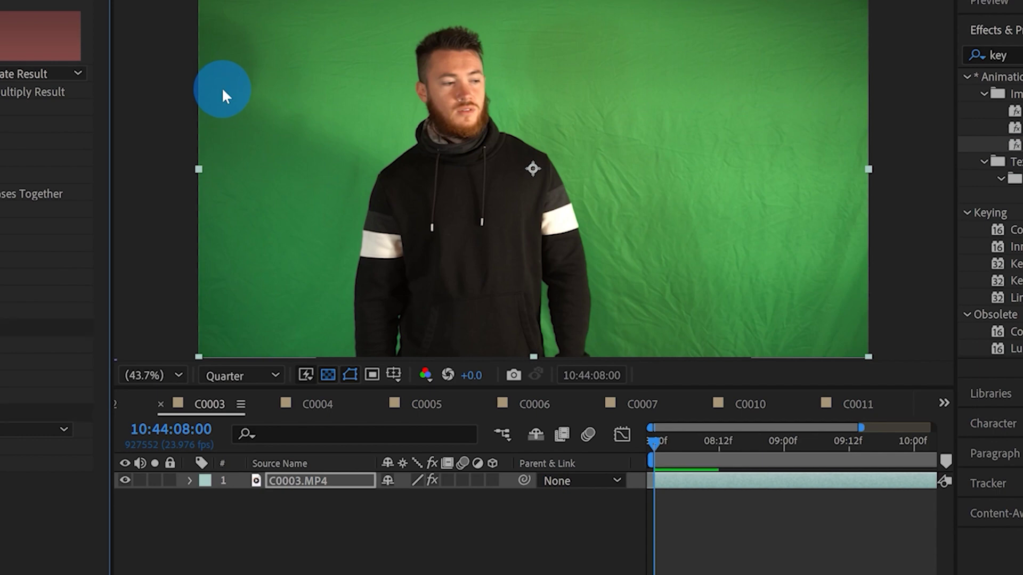
Sample the green backdrop with Keylight's Screen Colour eyedropper to key it out of C0003
left_click(222, 90)
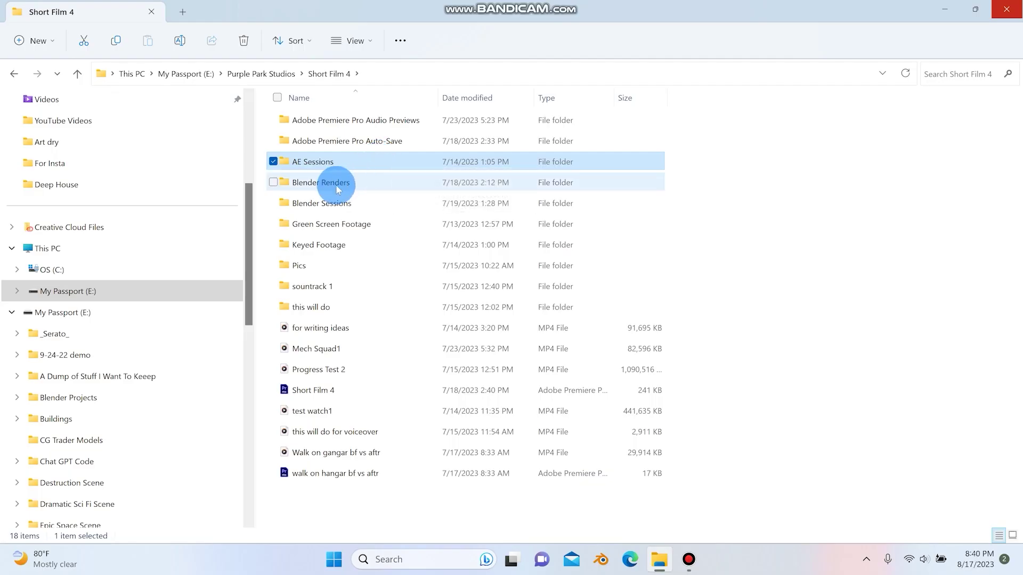
Go from Blender Renders over to Blender Sessions and open The Hanger.blend
double_click(324, 184)
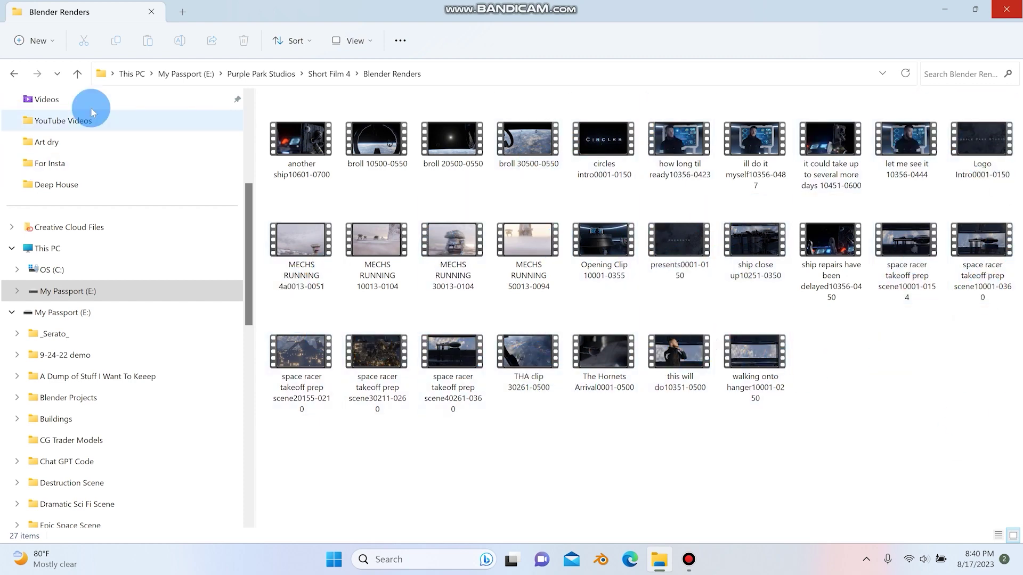
left_click(77, 74)
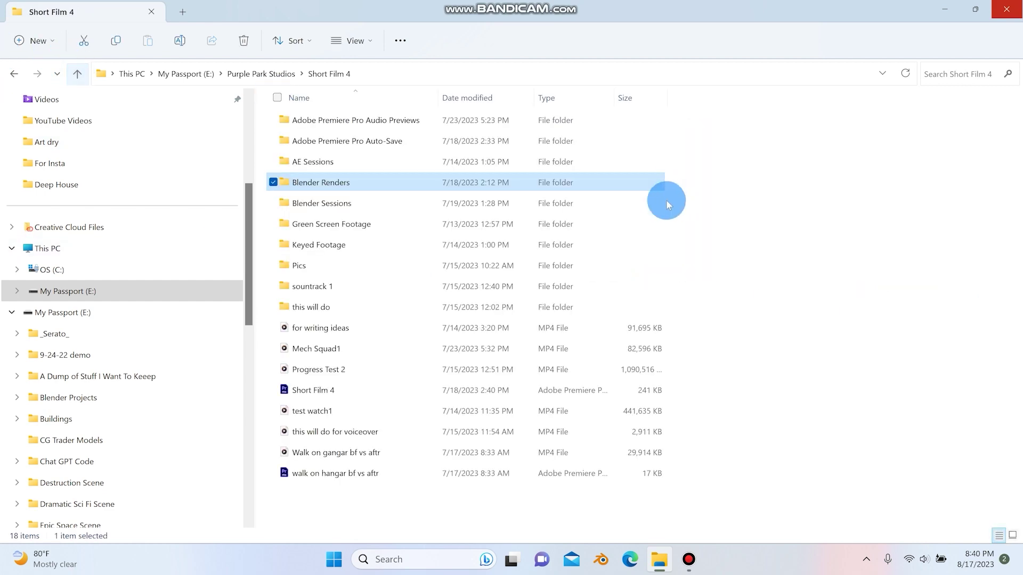
double_click(329, 205)
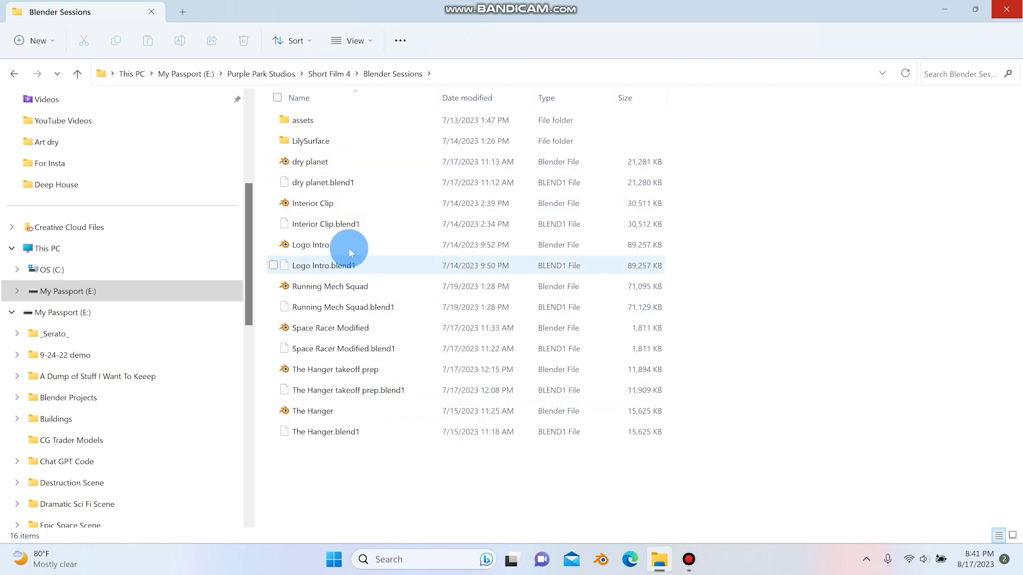
mouse_move(349, 248)
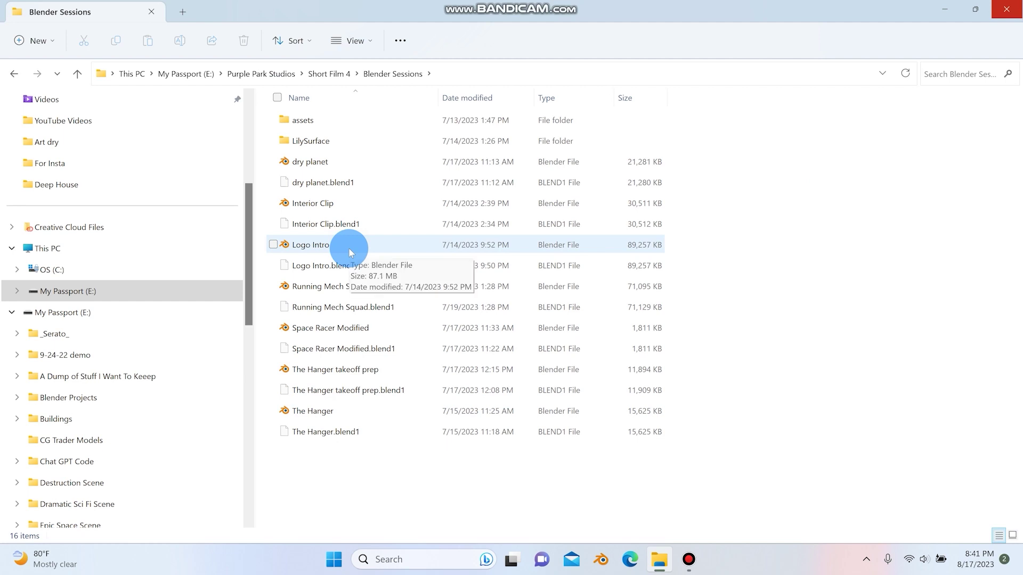
double_click(341, 417)
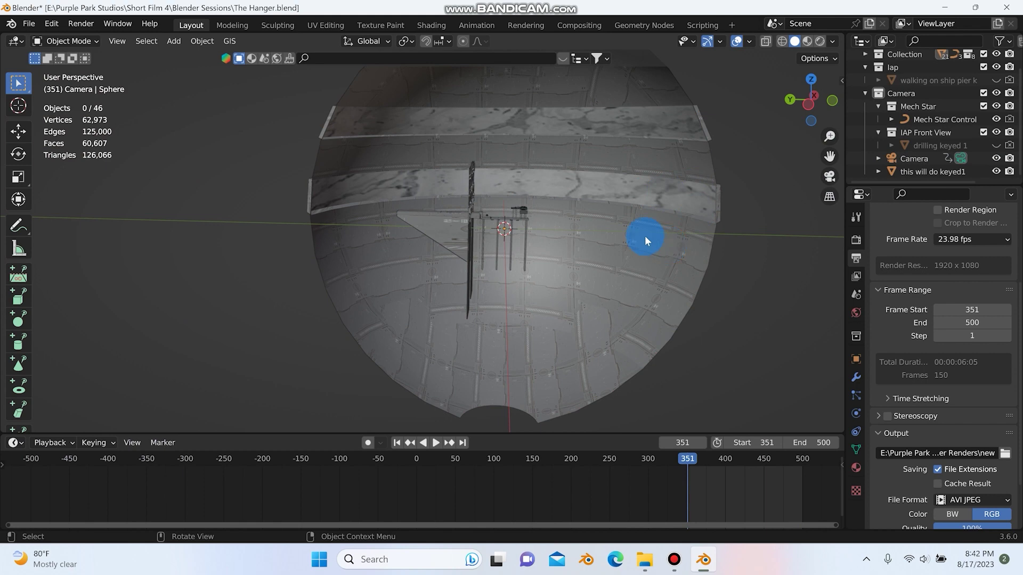
Orbit around the hangar and select the Doorway object and its door panel
middle_click_drag(645, 238, 376, 240)
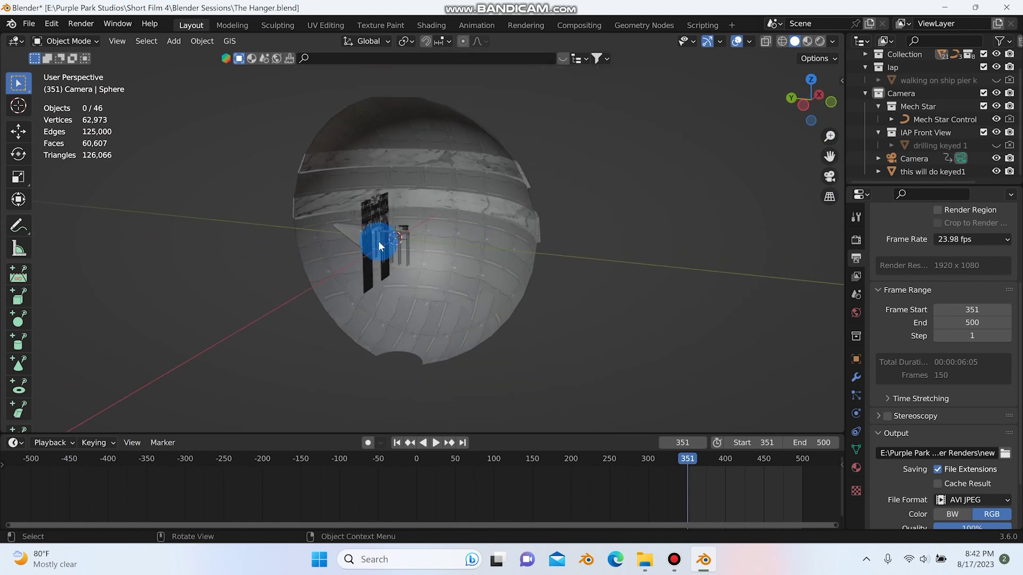
scroll(396, 228, "up", 8)
scroll(462, 206, "down", 5)
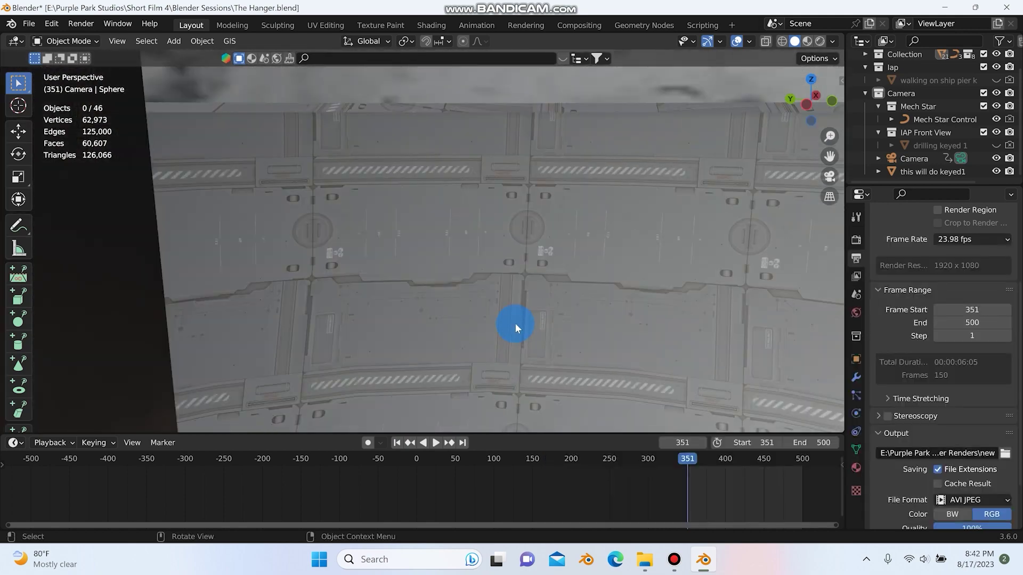
scroll(513, 323, "down", 5)
left_click(487, 322)
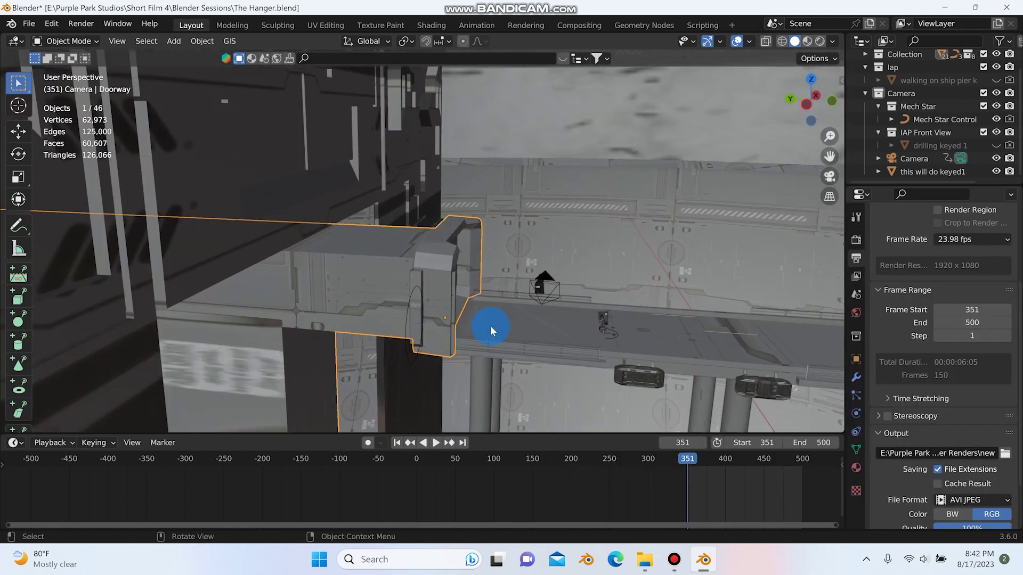
mouse_move(490, 325)
middle_mouse_down()
mouse_move(481, 308)
mouse_move(388, 301)
mouse_move(420, 328)
middle_mouse_up()
left_click(389, 301)
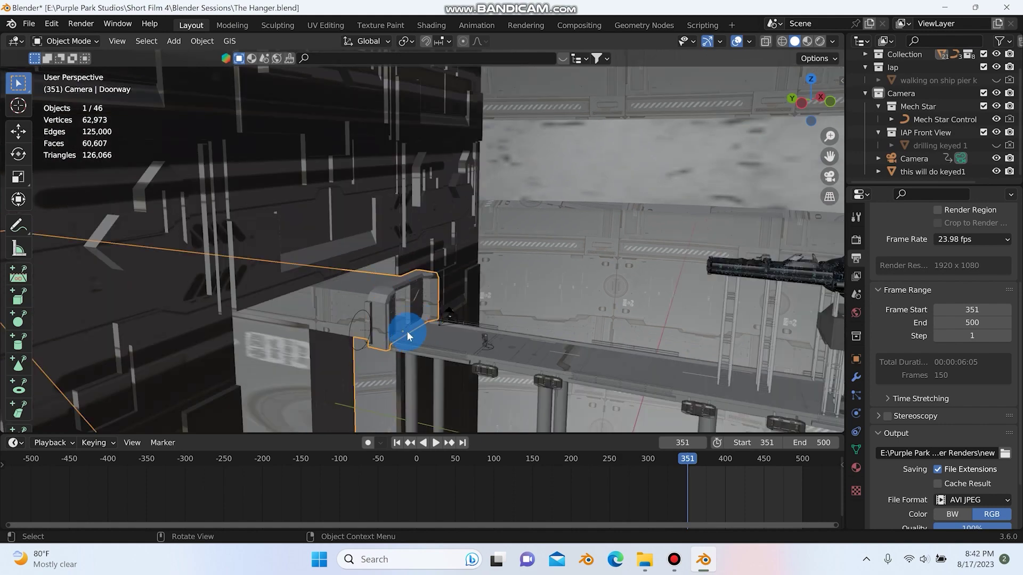
middle_click_drag(407, 331, 387, 321)
Select the scene camera and the walking actor plane, then move in close on the actor
left_click(393, 308)
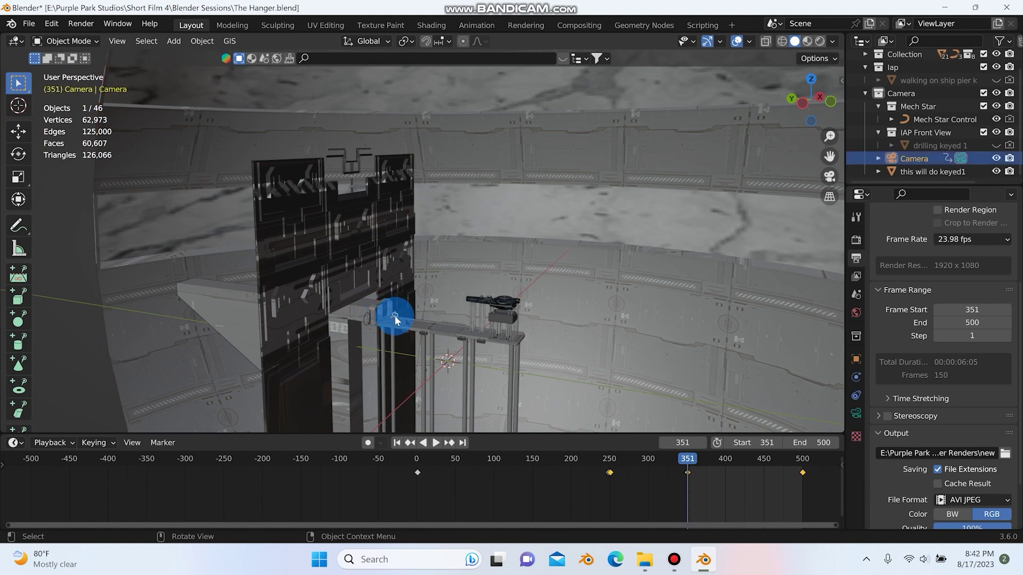
scroll(395, 315, "up", 3)
middle_click_drag(395, 317, 427, 322)
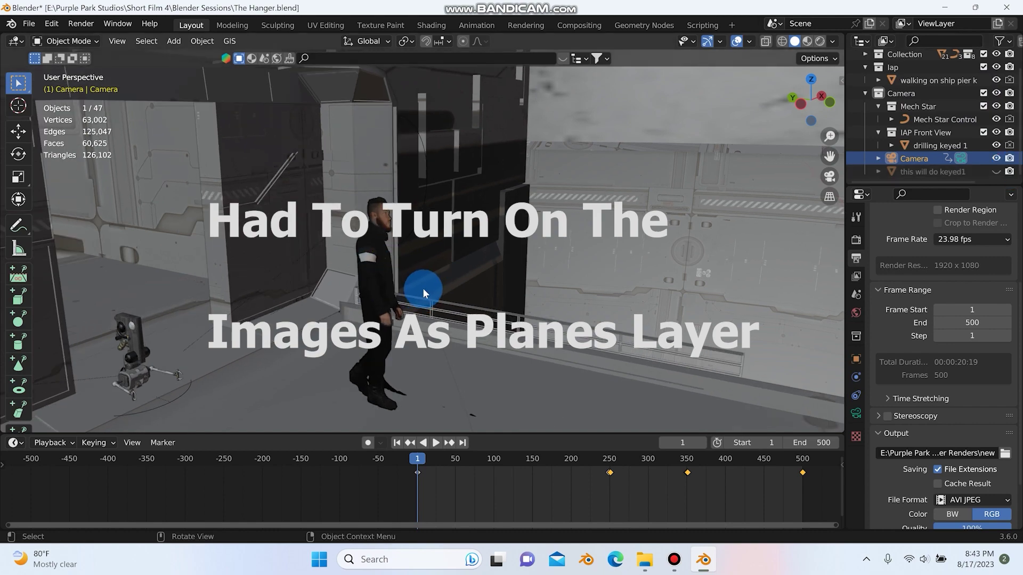
scroll(423, 288, "up", 5)
scroll(321, 310, "down", 5)
left_click(250, 310)
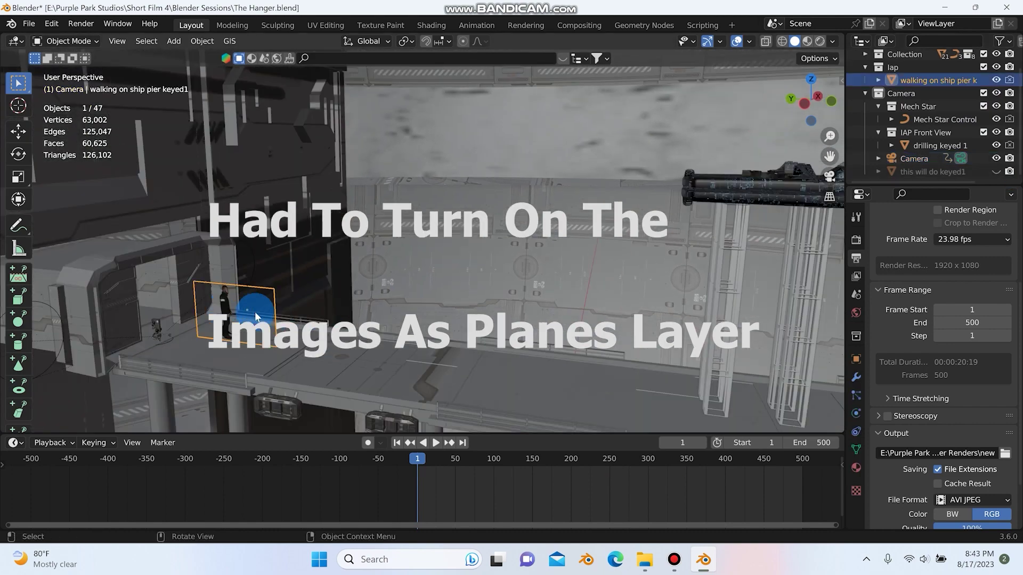
middle_click_drag(255, 312, 328, 260)
left_click(193, 334)
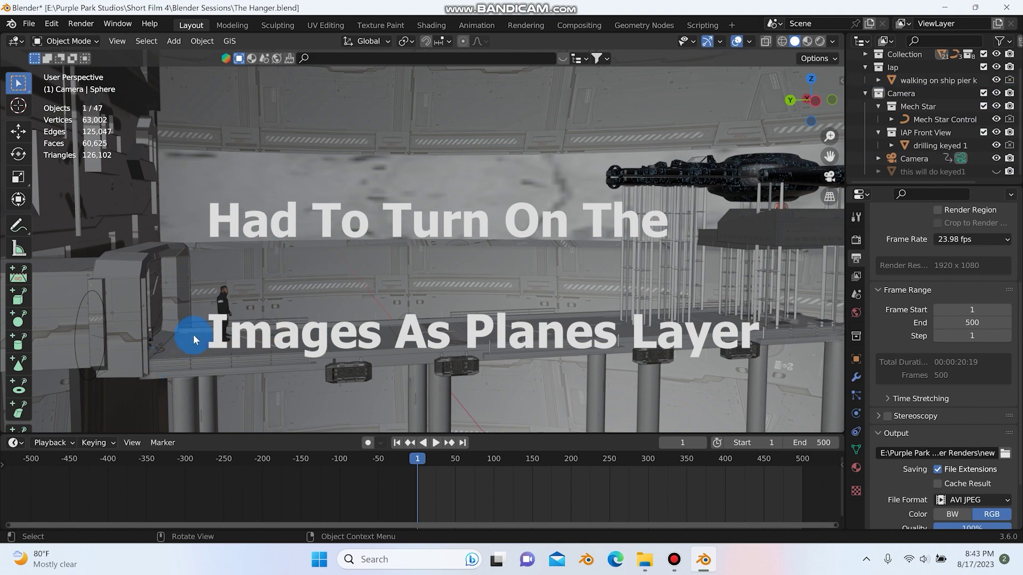
scroll(193, 334, "up", 4)
middle_click_drag(193, 334, 369, 326)
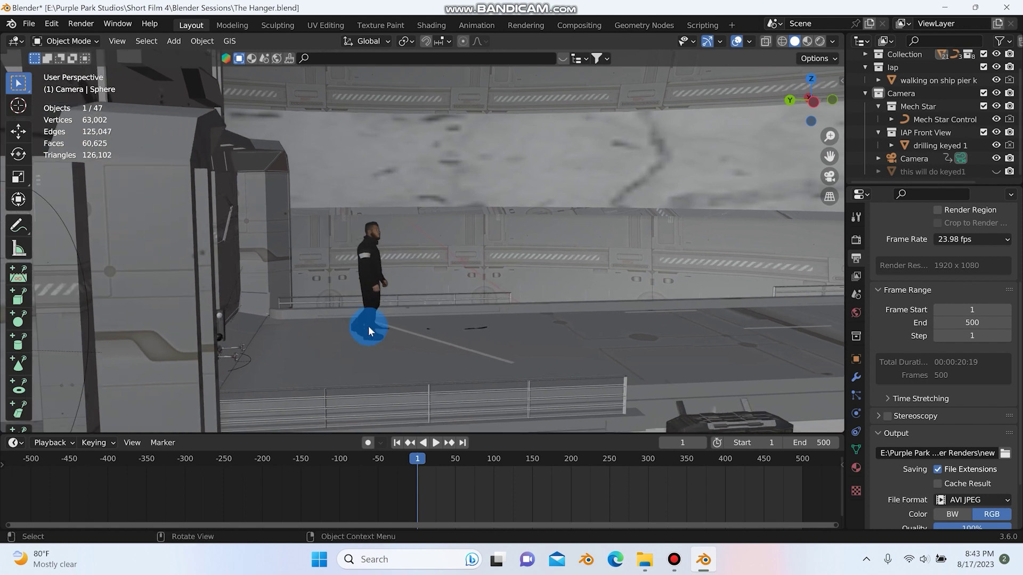
Play the hangar animation to frame 159, check the pier supports, then switch to camera view
left_click(436, 443)
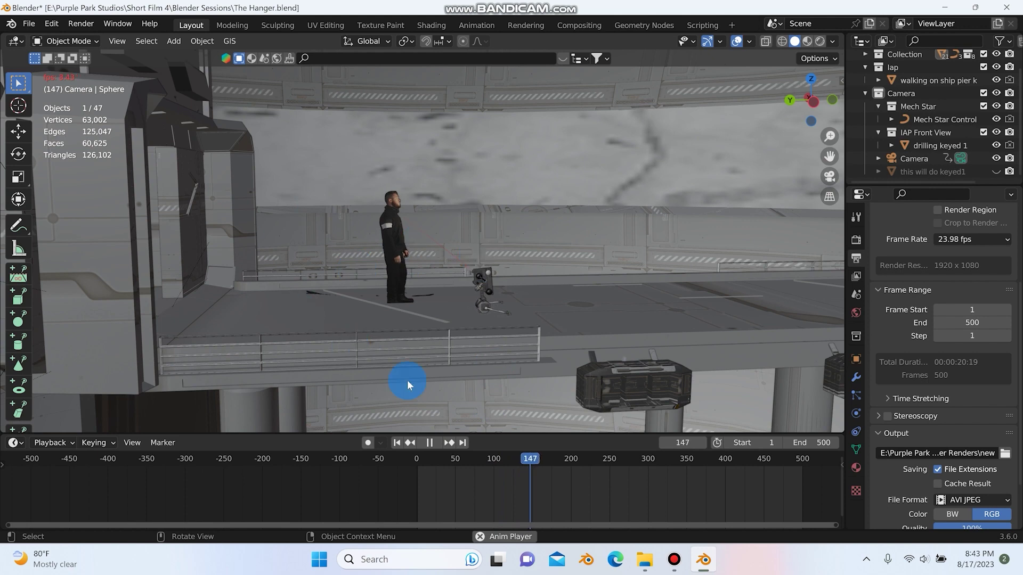
left_click(439, 446)
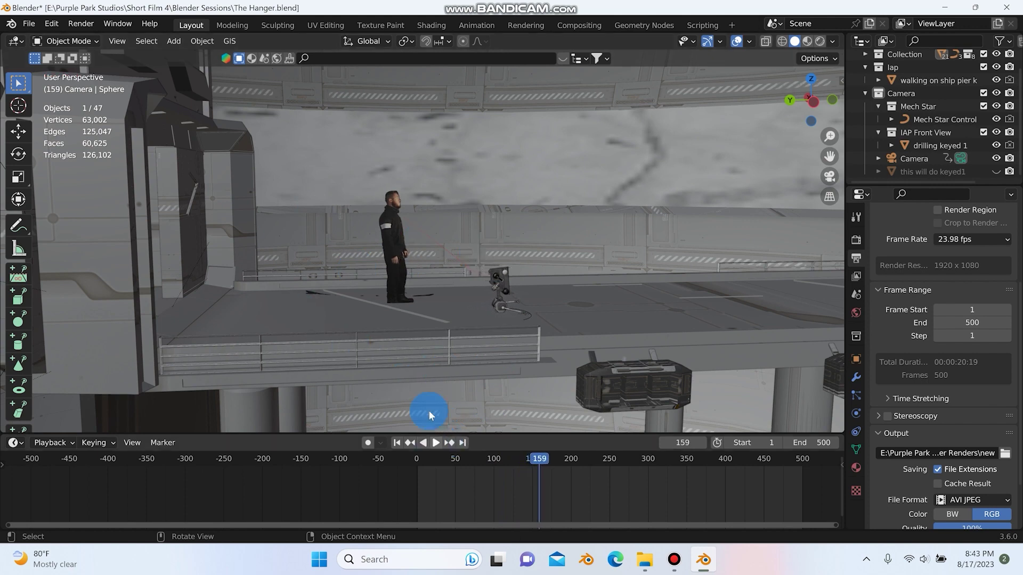
scroll(423, 309, "up", 3)
scroll(423, 307, "down", 3)
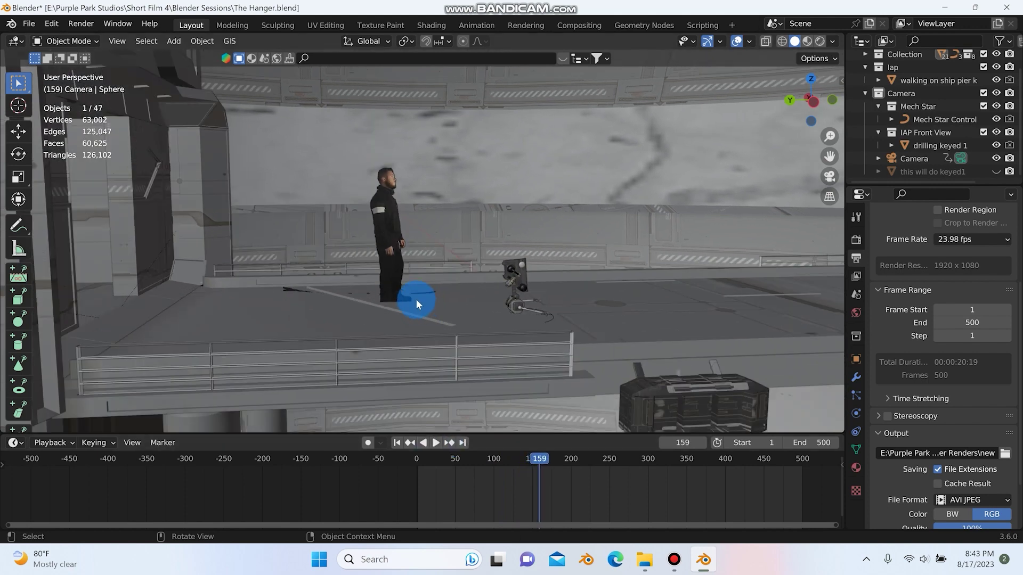
middle_click_drag(415, 299, 412, 235, "shift")
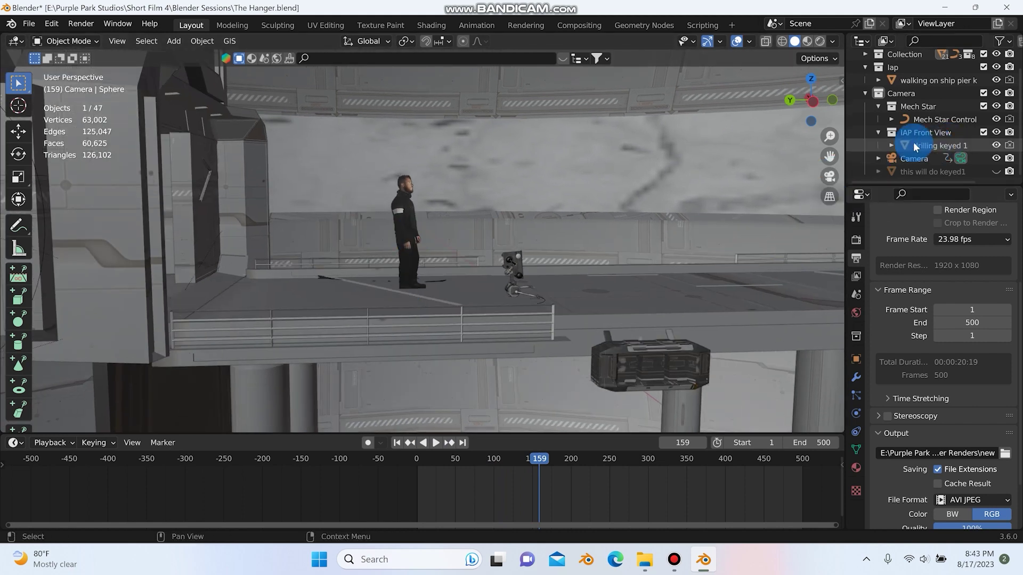
left_click(925, 158)
Preview the camera shot from frame 1 in Rendered shading, stopping at frame 55
key("KP_0")
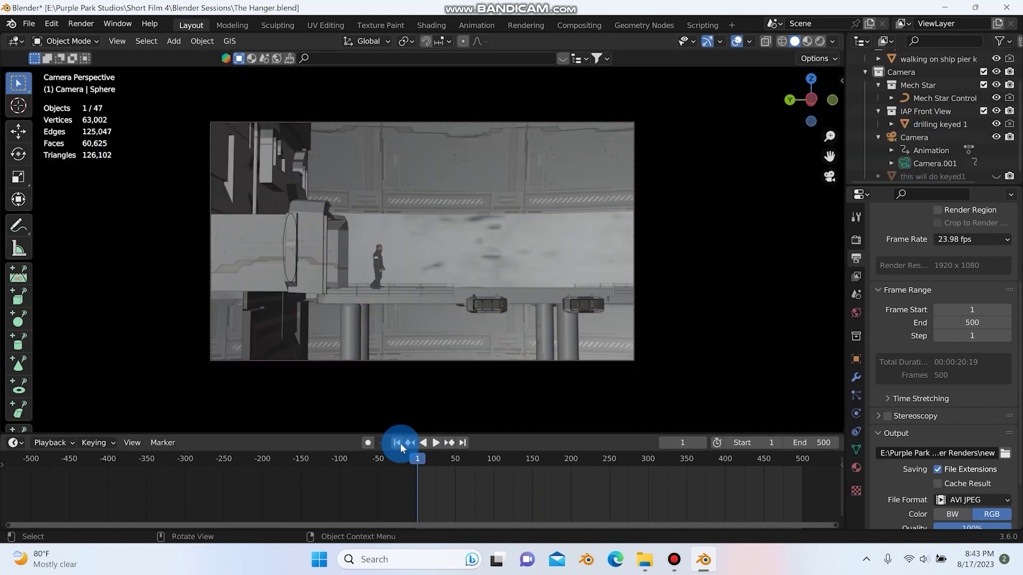
left_click(396, 443)
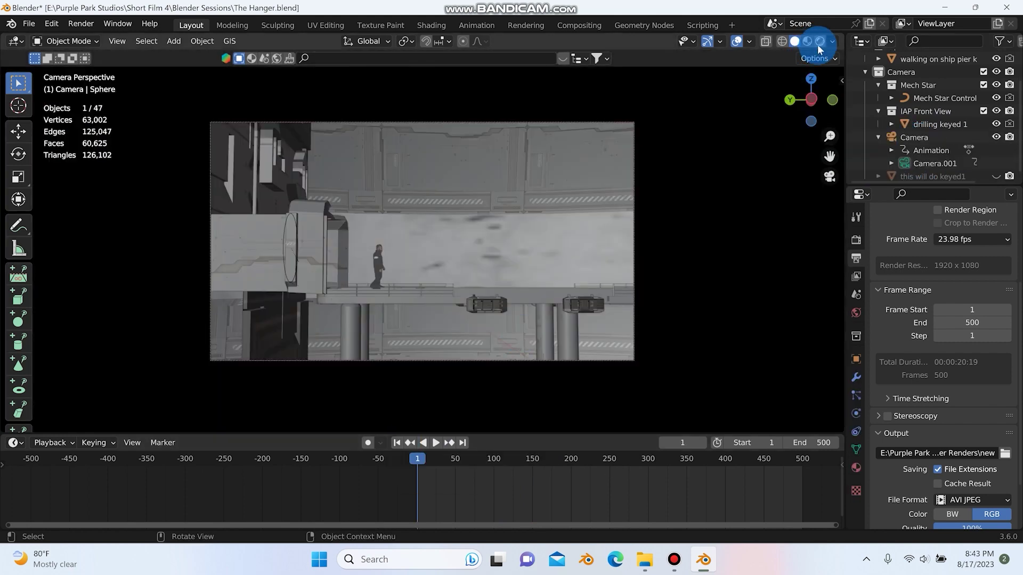
key("z")
left_click(374, 308)
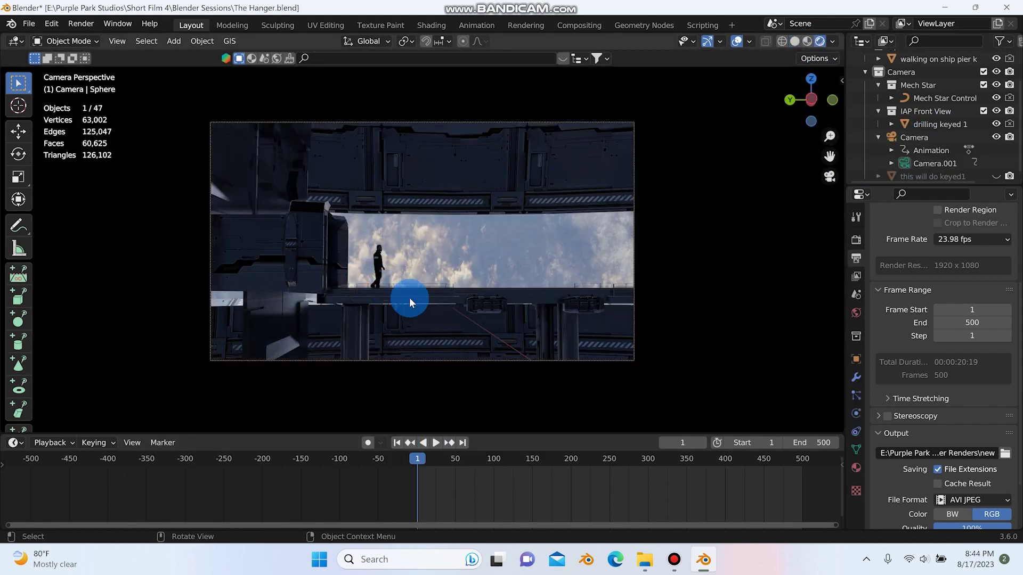
left_click(435, 443)
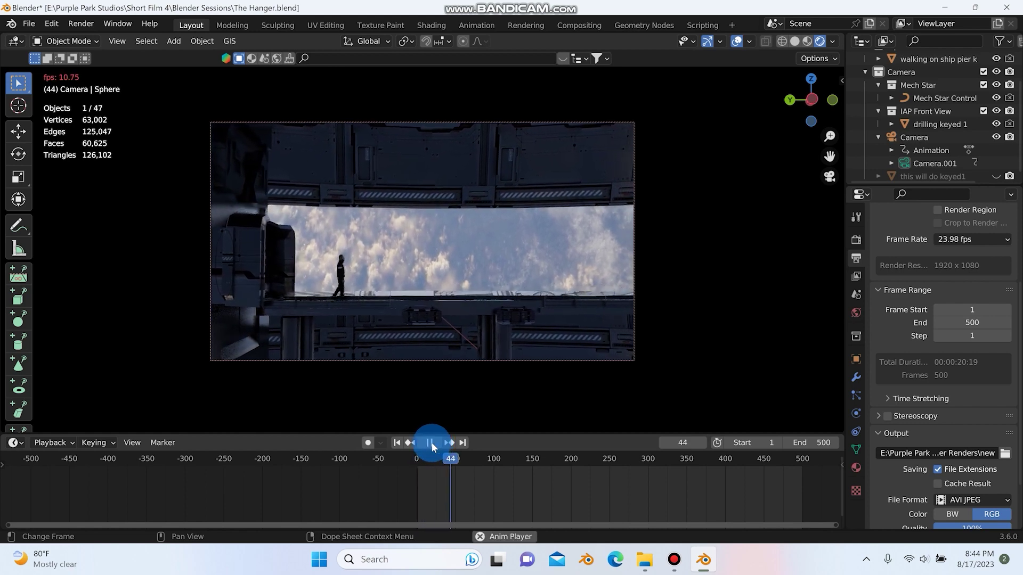
left_click(430, 443)
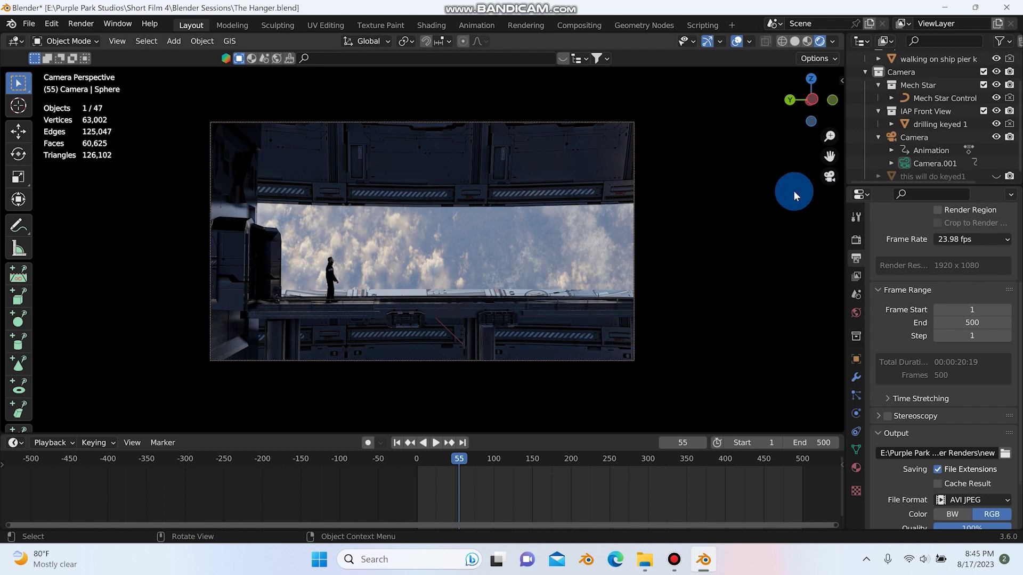
left_click(832, 177)
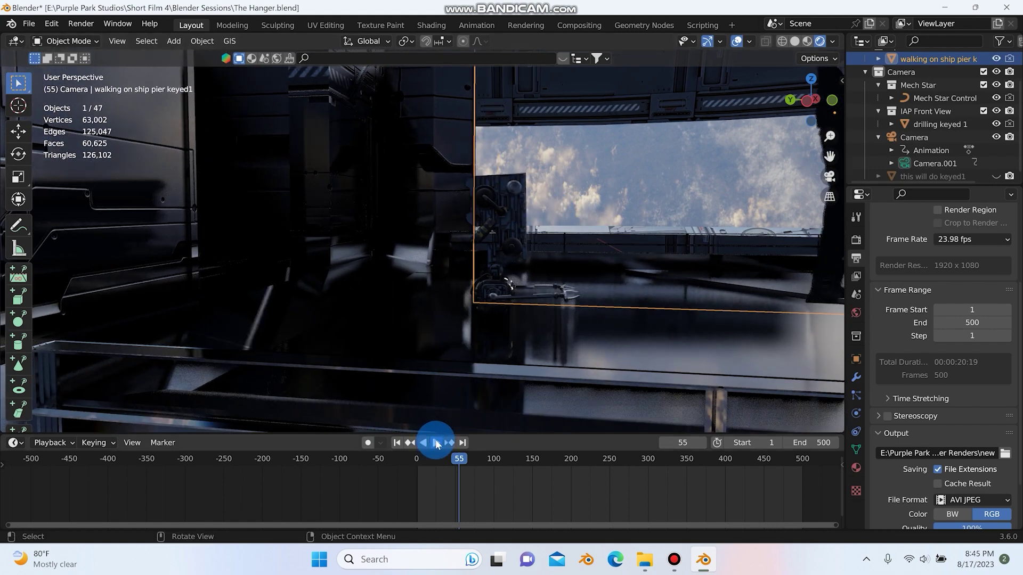
Orbit around the keyed actor plane, pause at frame 105, and quit Blender
middle_click_drag(547, 305, 416, 421)
left_click(426, 442)
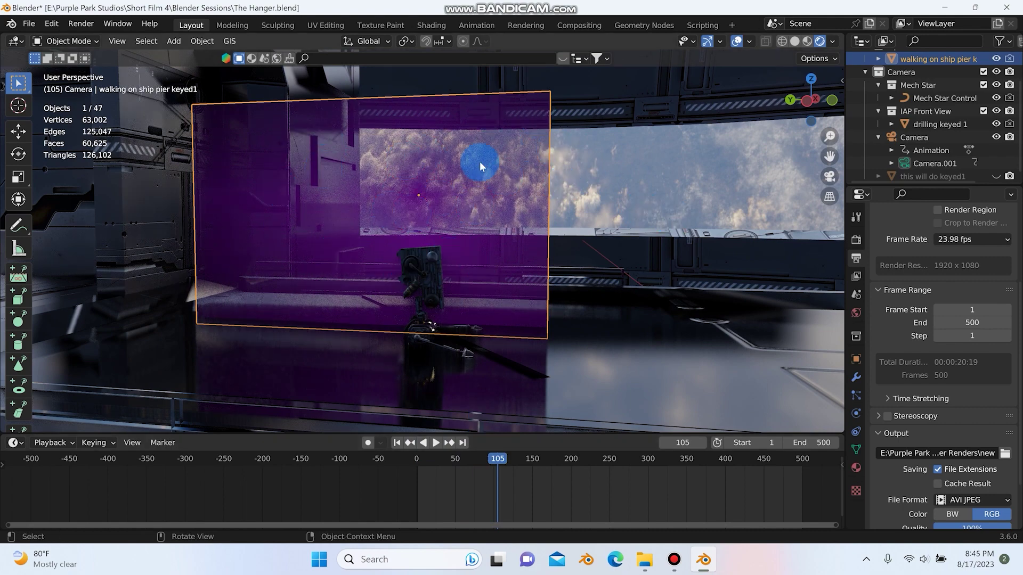
left_click(29, 24)
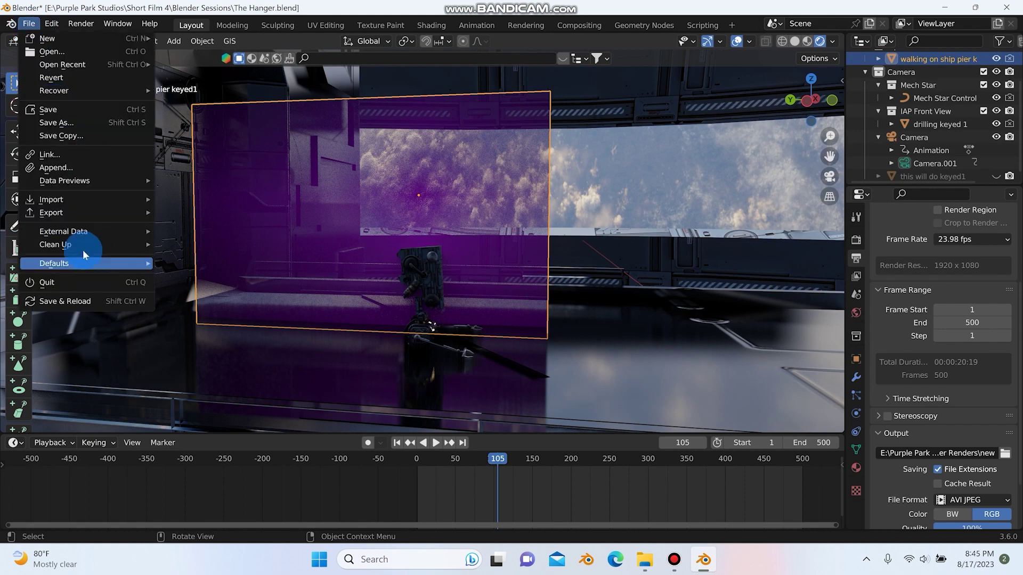
left_click(75, 301)
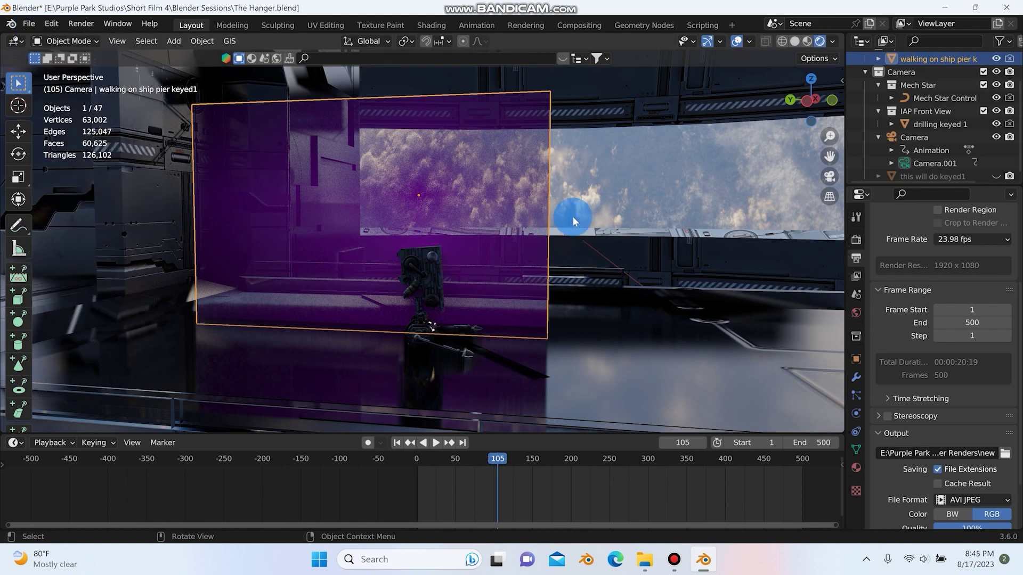
left_click(657, 193)
left_click(29, 24)
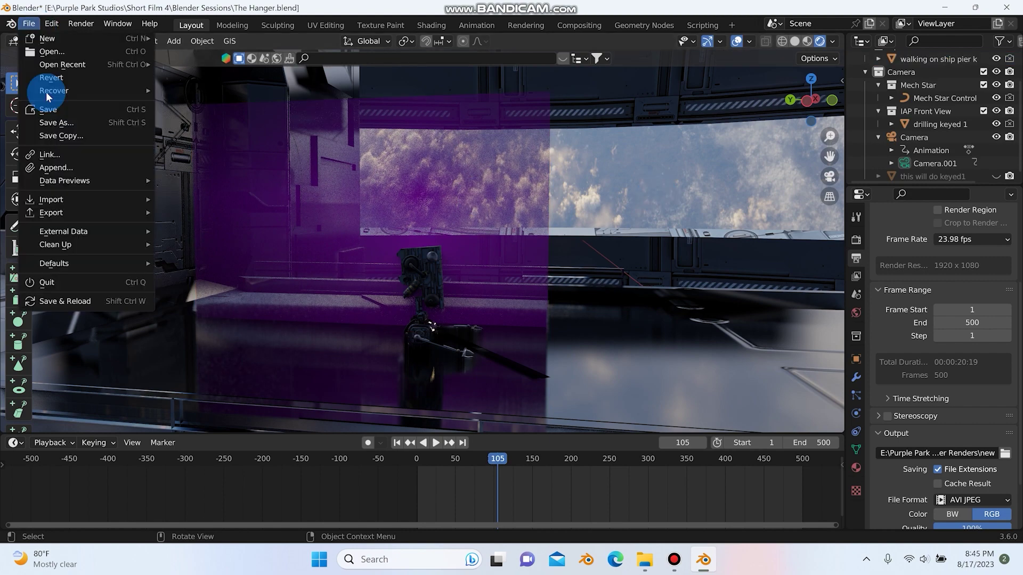
left_click(68, 298)
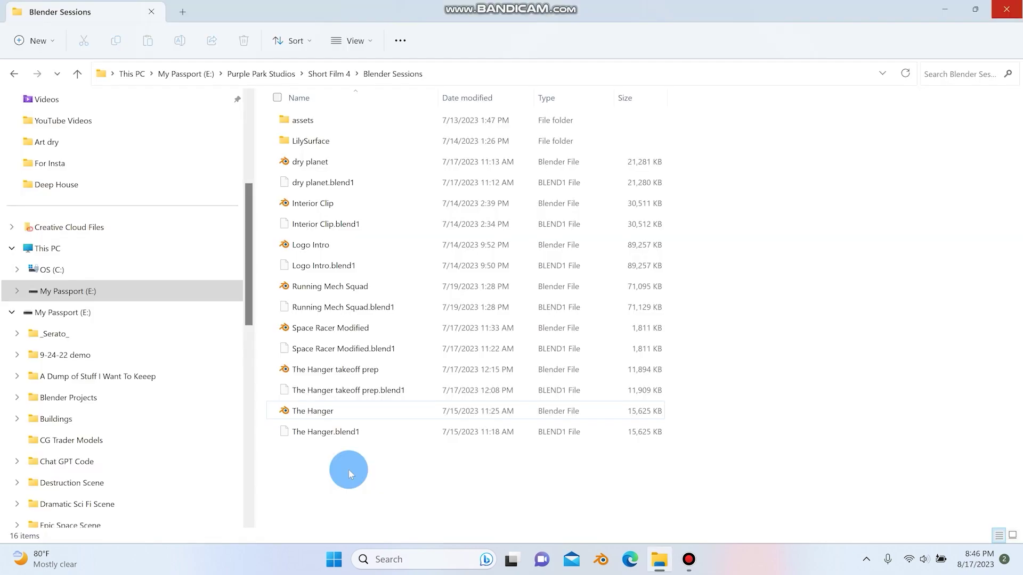
Open Interior Clip.blend from the Blender Sessions folder and orbit around the robot
left_click(328, 411)
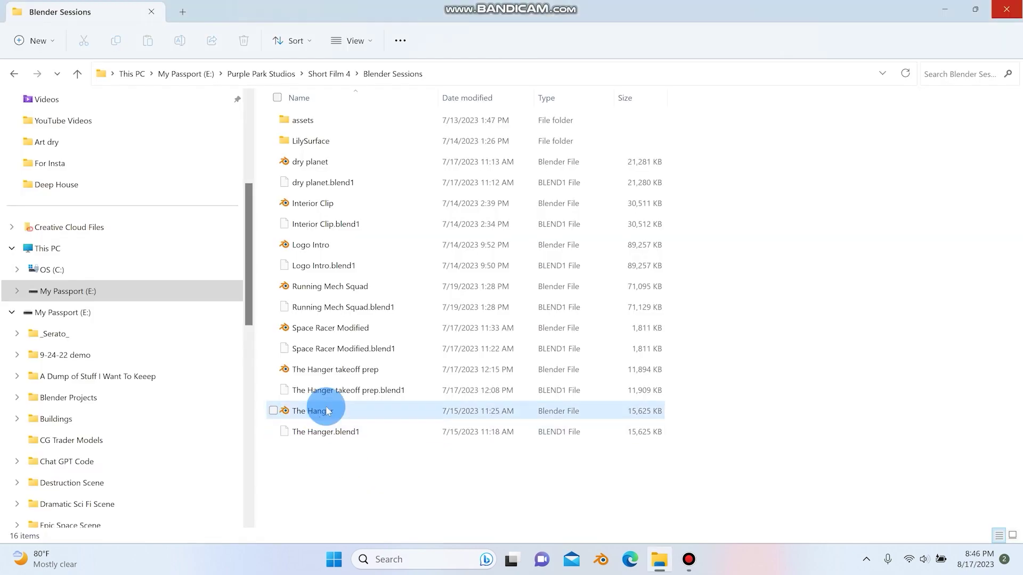
left_click(337, 351)
left_click(336, 327)
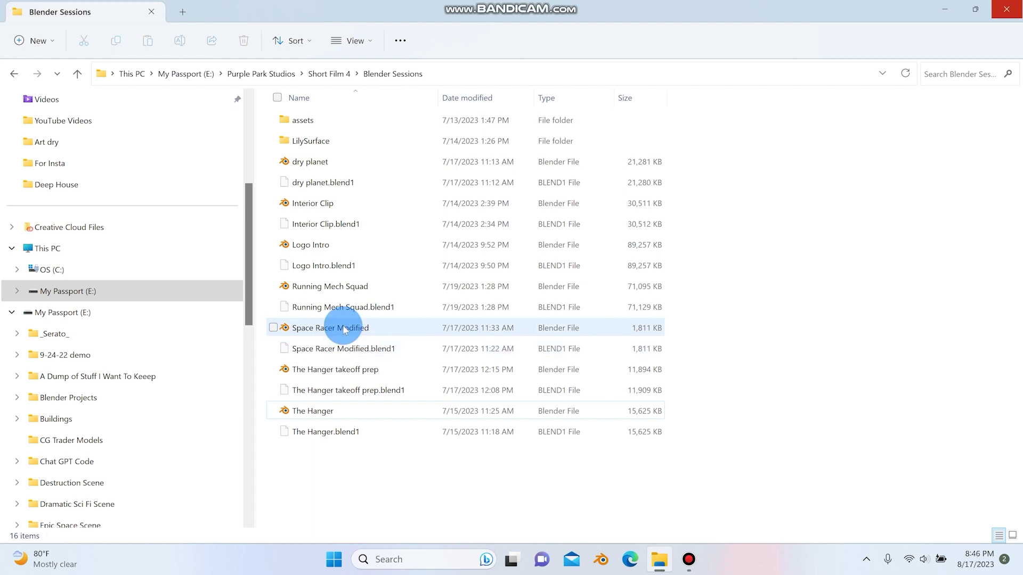
left_click(297, 307)
left_click(355, 376)
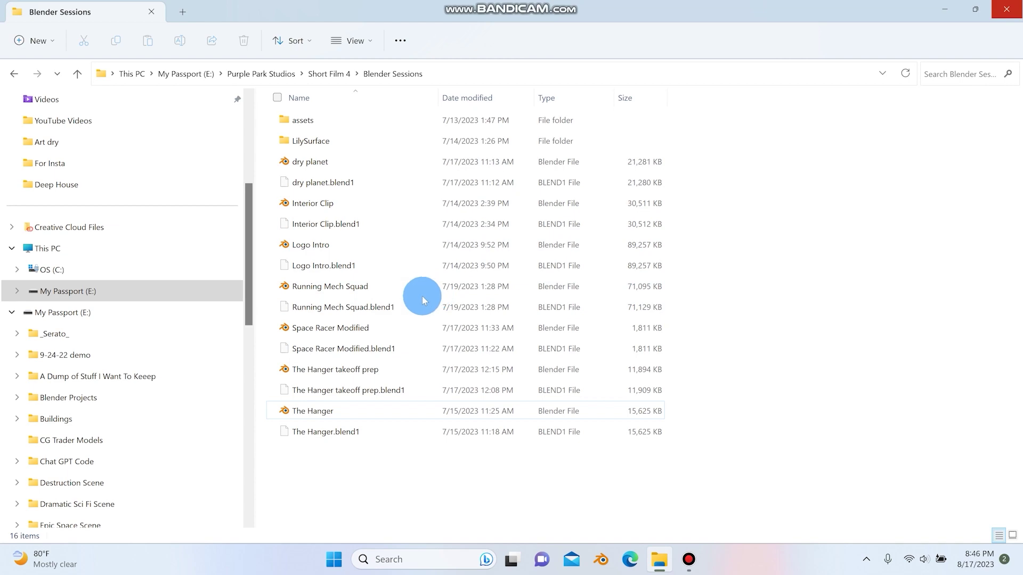
double_click(357, 204)
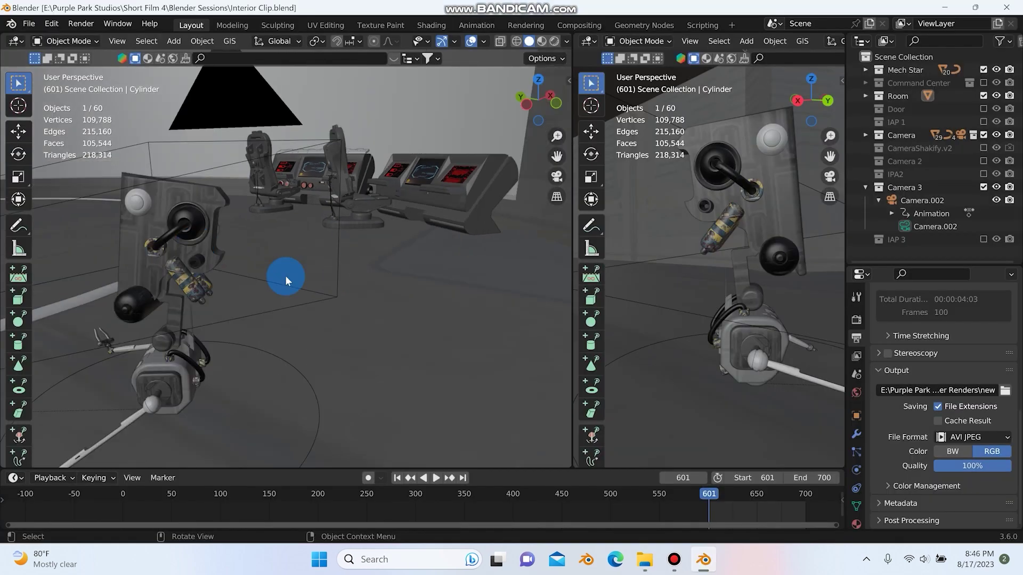
middle_click_drag(285, 276, 458, 229)
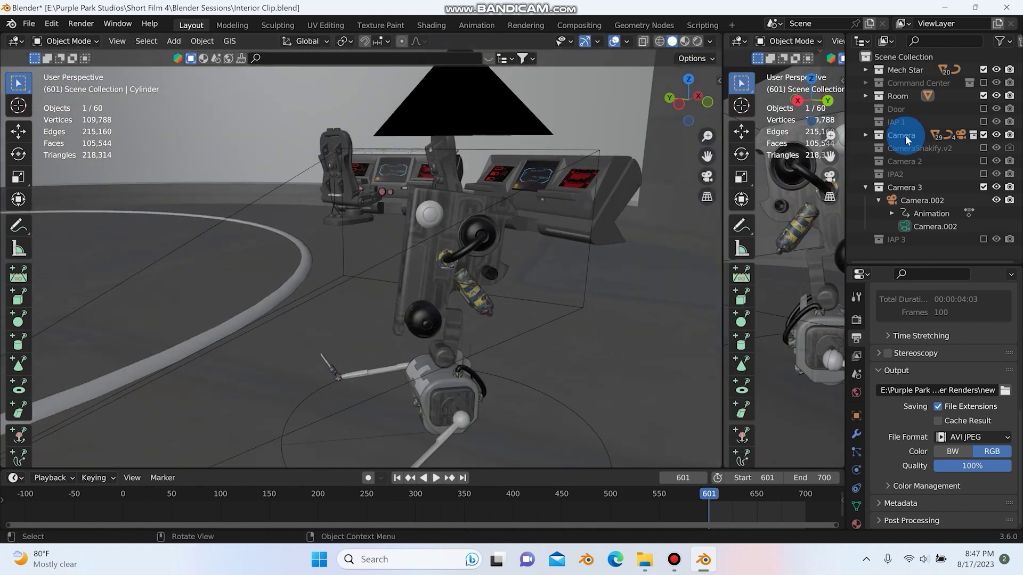
Hide the Room collection and toggle the Door collection while orbiting the set
left_click(983, 96)
left_click(432, 220)
scroll(429, 225, "down", 10)
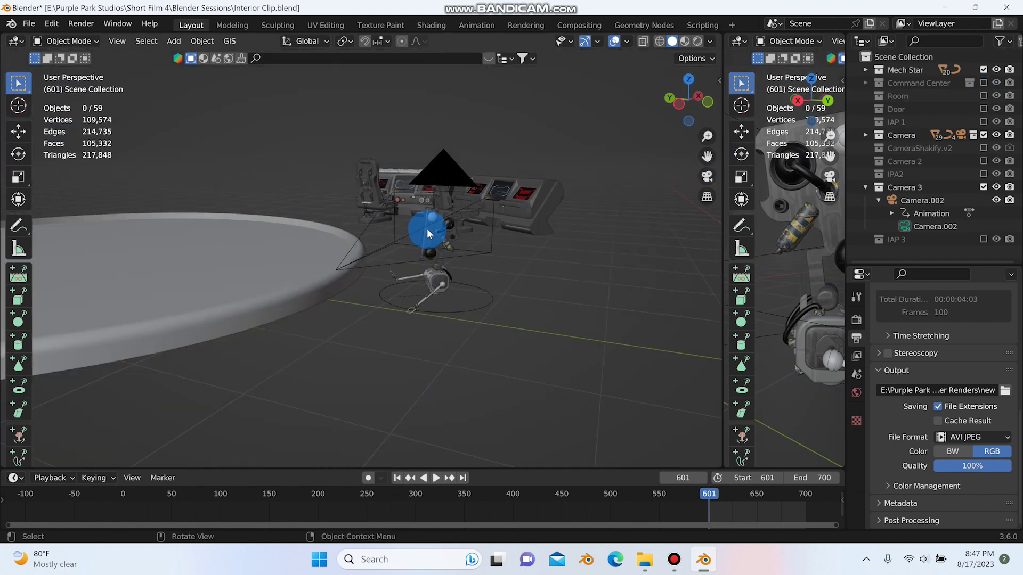
middle_click_drag(292, 259, 417, 211)
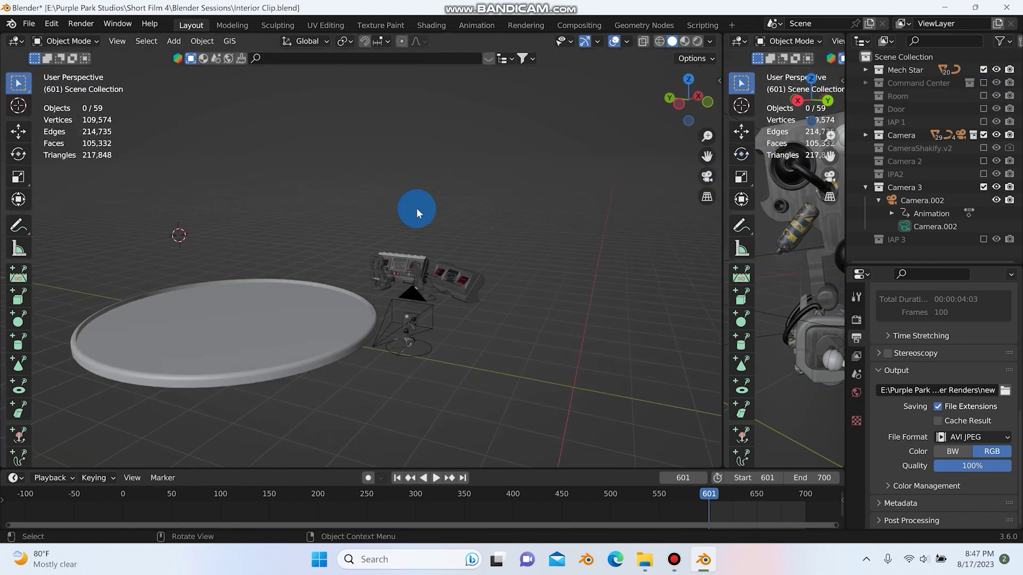
left_click(983, 109)
left_click(983, 108)
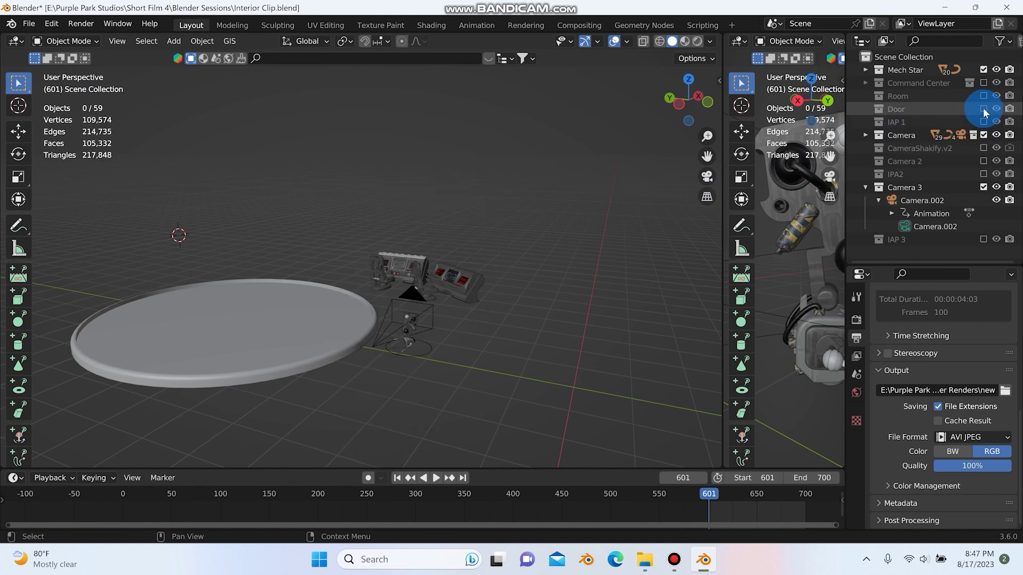
left_click(982, 108)
middle_click_drag(406, 257, 397, 476)
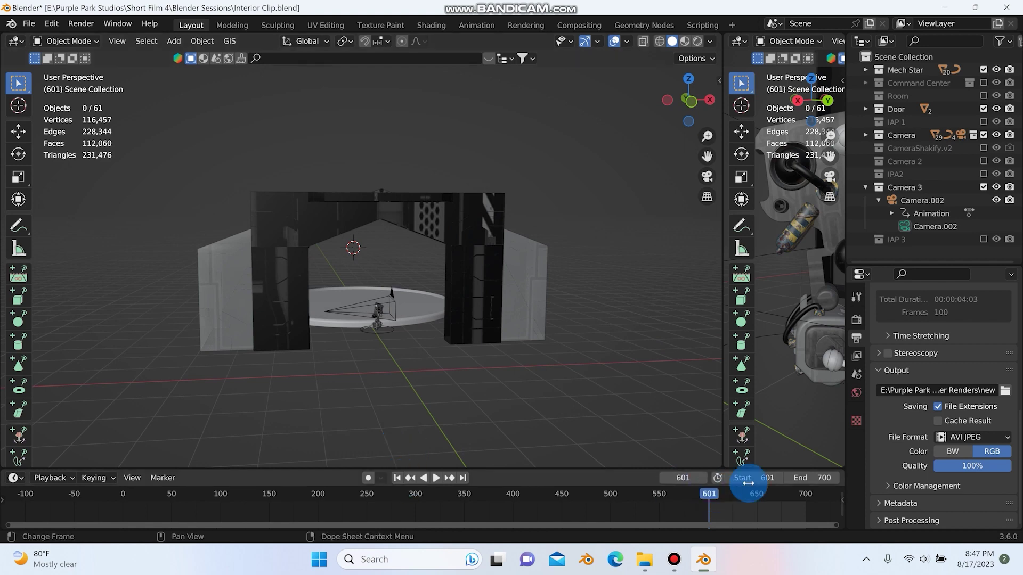
Set the start frame to 1, play the animation to frame 153, and hide the Door collection
left_click(772, 480)
type("1")
key("Return")
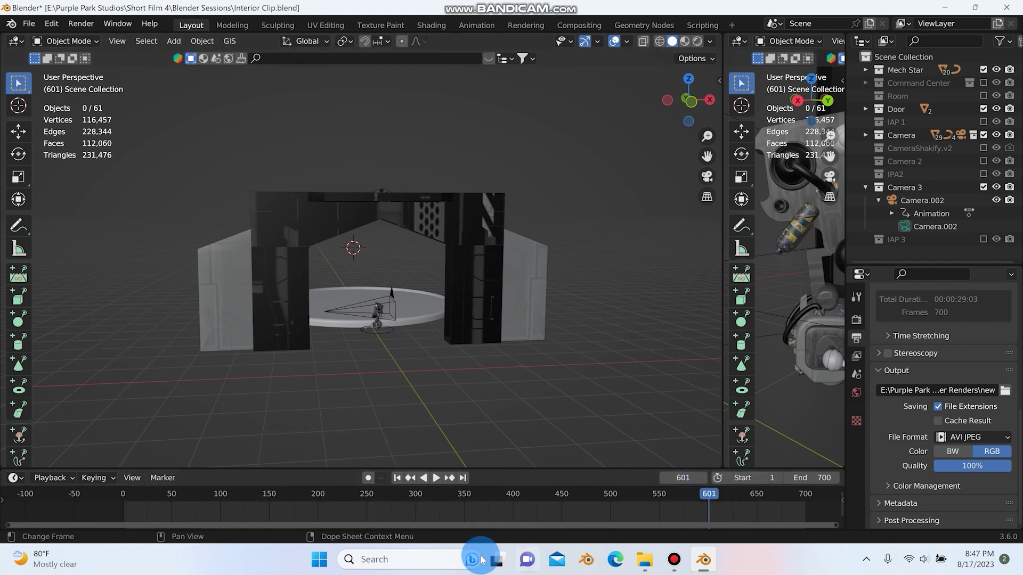
left_click(399, 478)
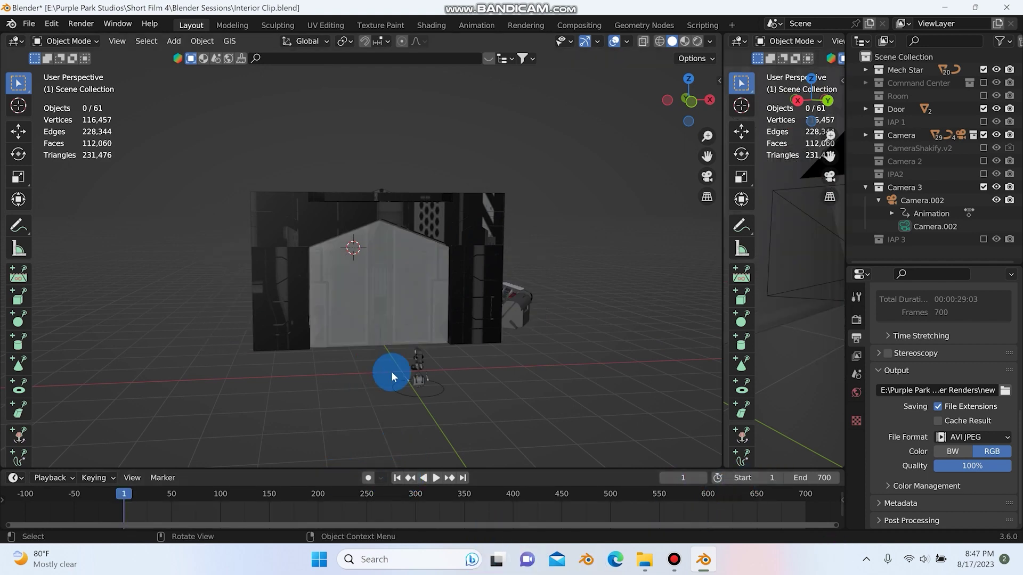
middle_click_drag(413, 387, 384, 436, "ctrl")
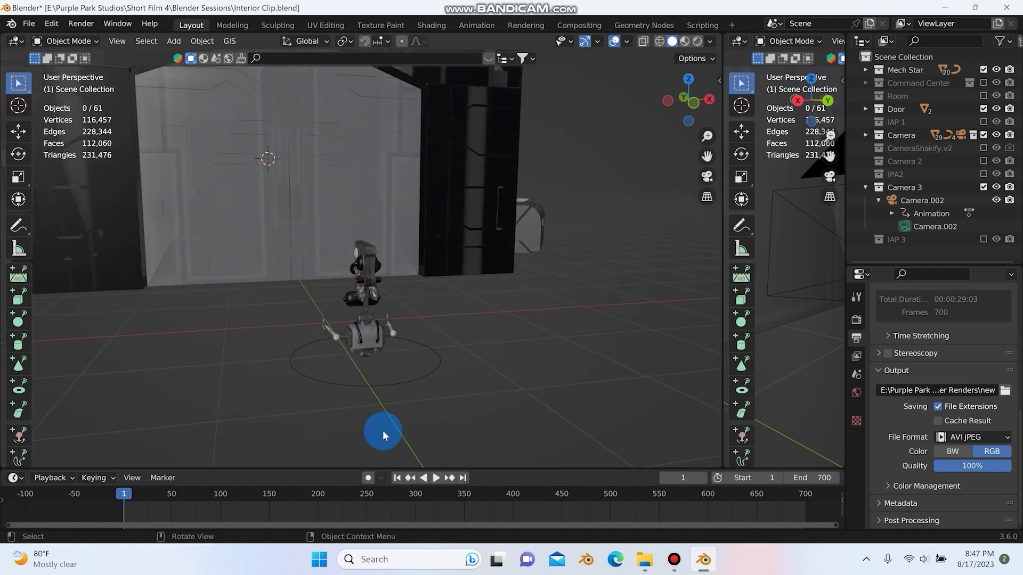
left_click(436, 478)
middle_click_drag(326, 271, 418, 379, "ctrl")
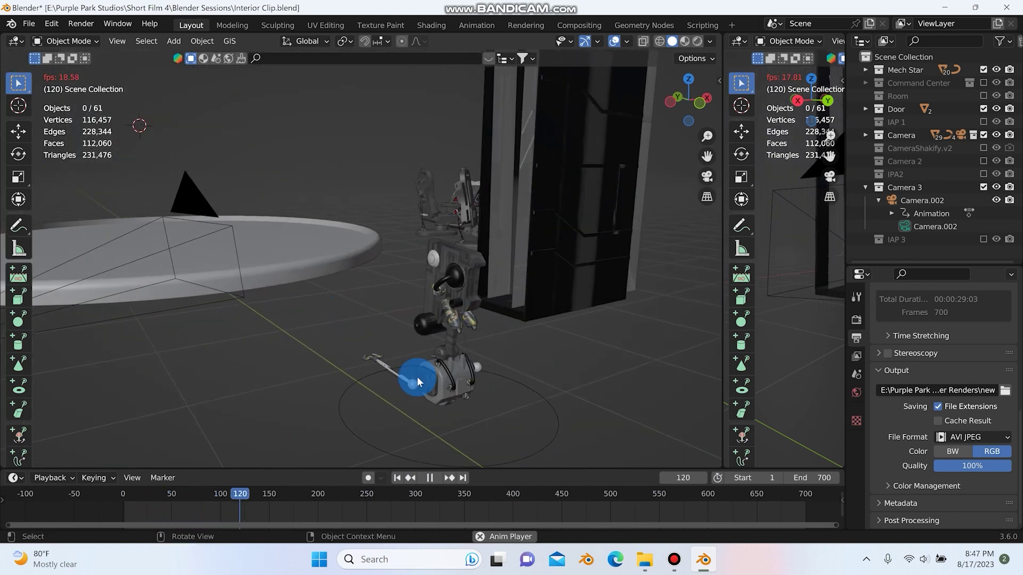
left_click(431, 478)
middle_click_drag(308, 228, 419, 290, "ctrl")
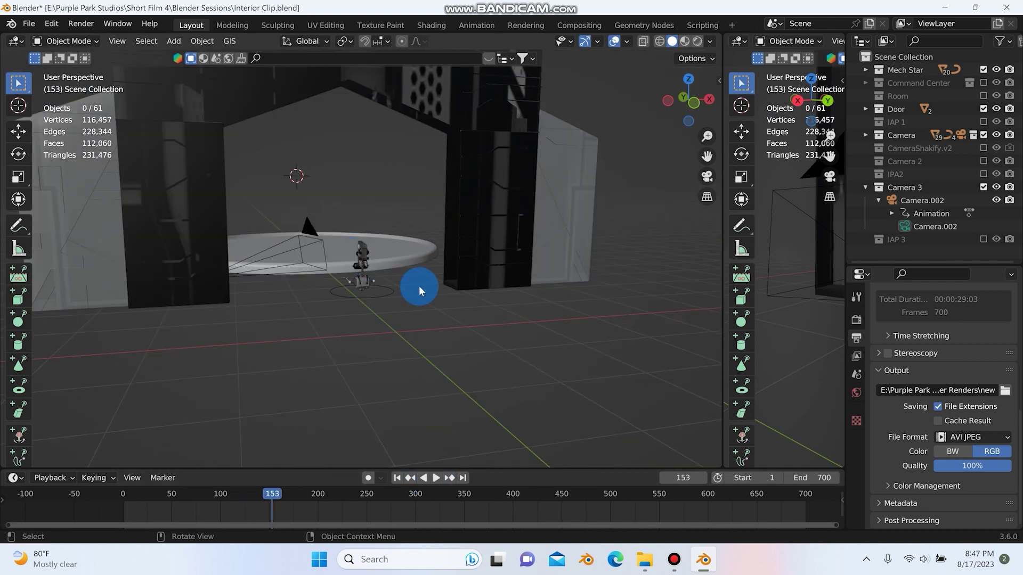
left_click(983, 109)
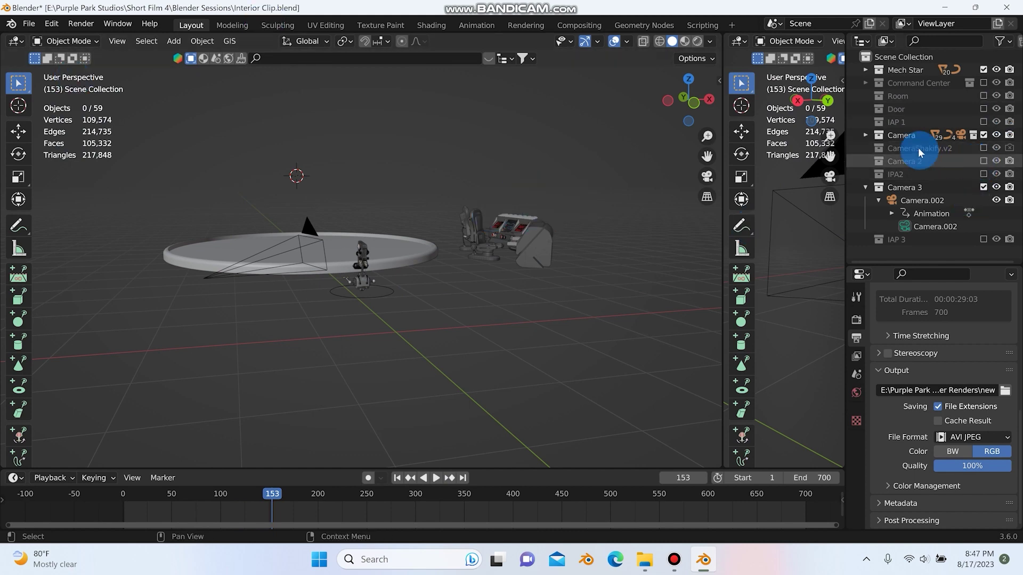
Turn on the Command Center set and the IAP 1 actor in the Outliner
left_click(984, 82)
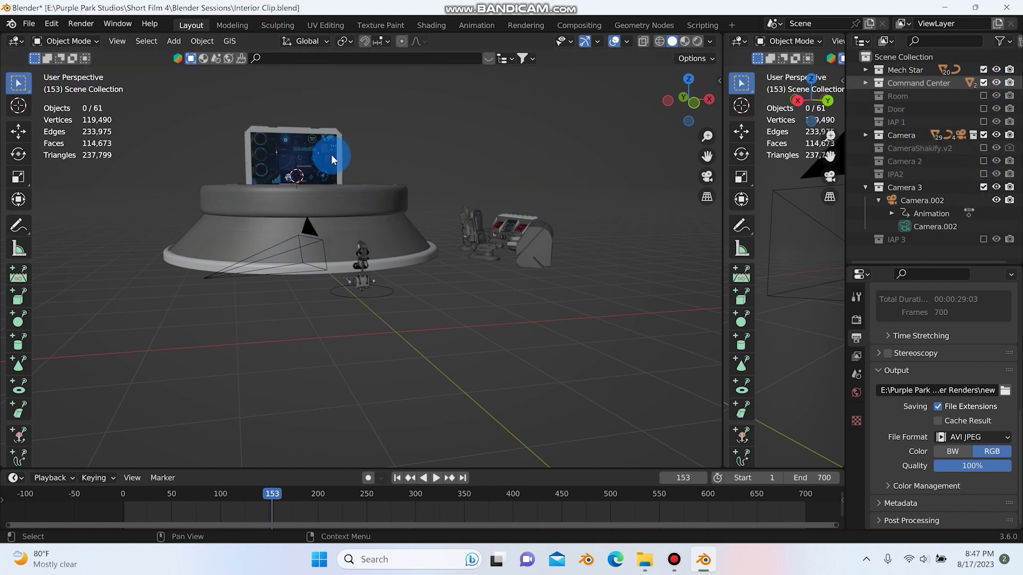
middle_click_drag(331, 159, 646, 201)
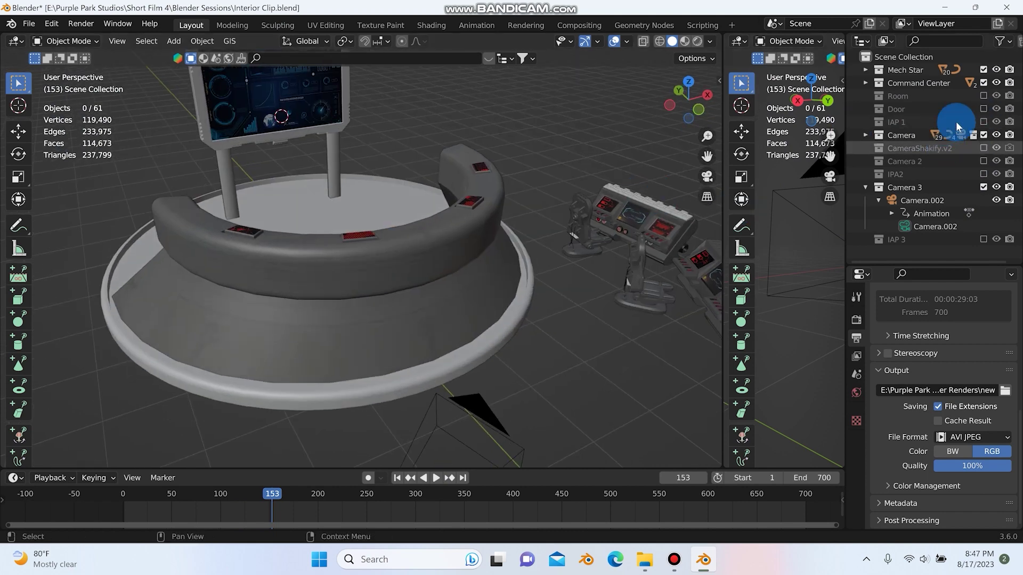
left_click(984, 123)
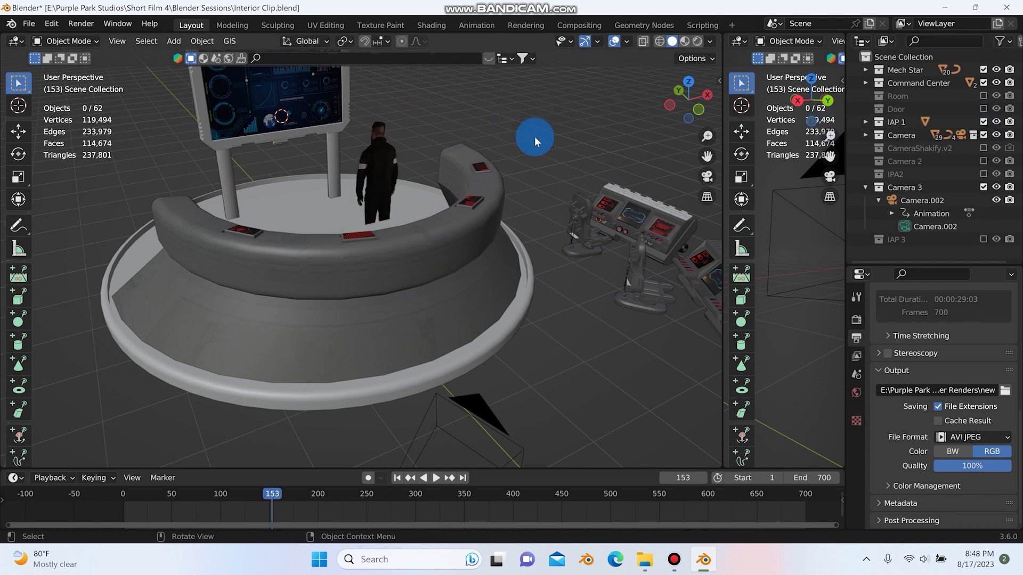
middle_click_drag(535, 137, 469, 181)
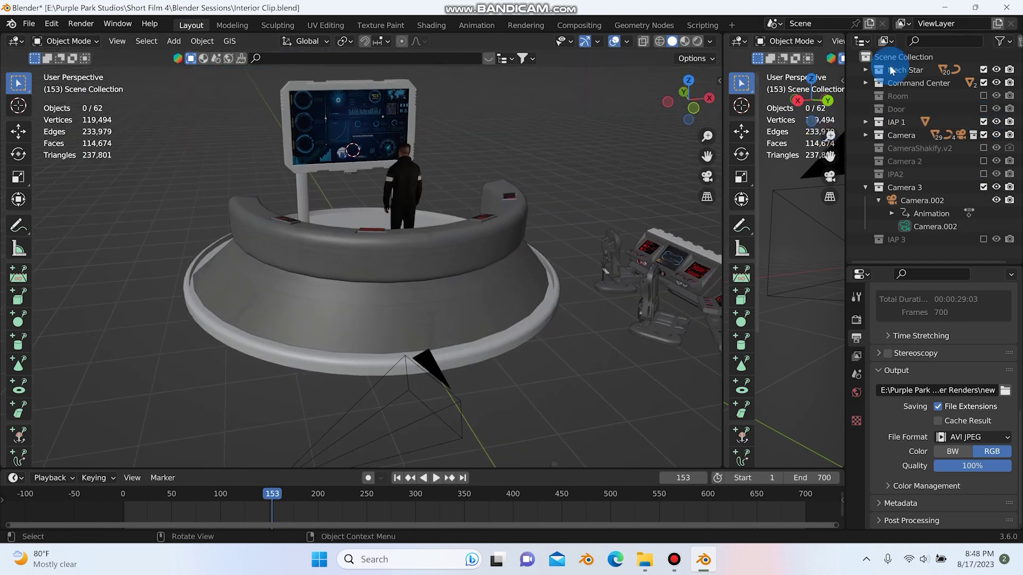
Show the scene in Material Preview shading and look through the scene camera
left_click(684, 47)
middle_click_drag(484, 282, 498, 258)
middle_click_drag(431, 219, 376, 198)
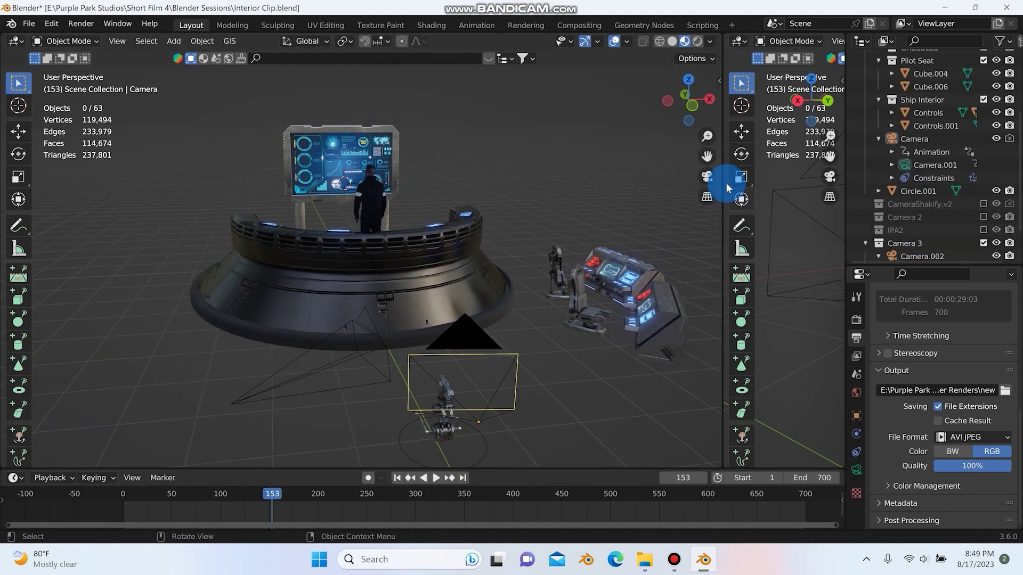
left_click(707, 177)
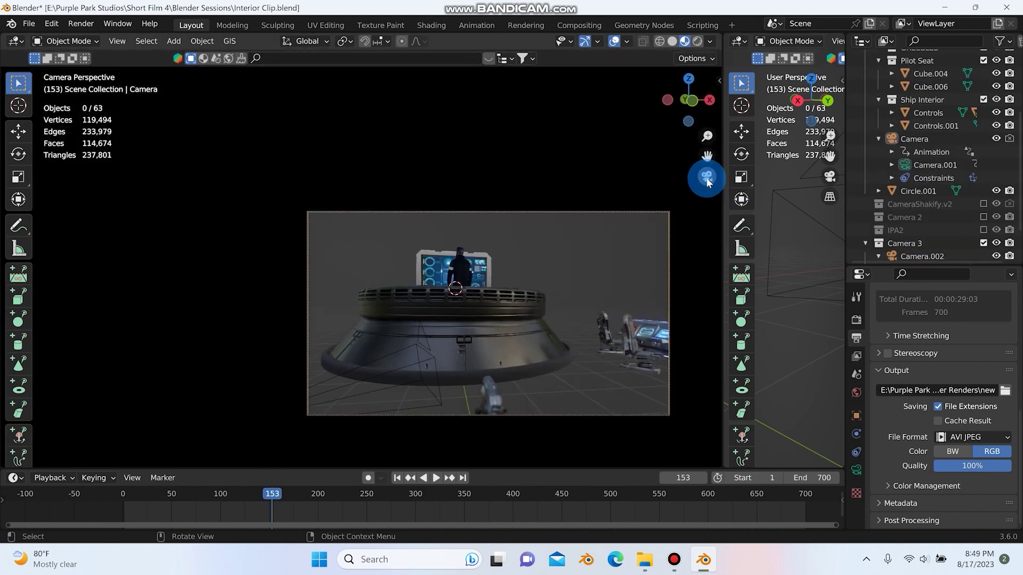
Play the camera animation from the start, then stop and rewind to the first frame
left_click(398, 478)
left_click(434, 478)
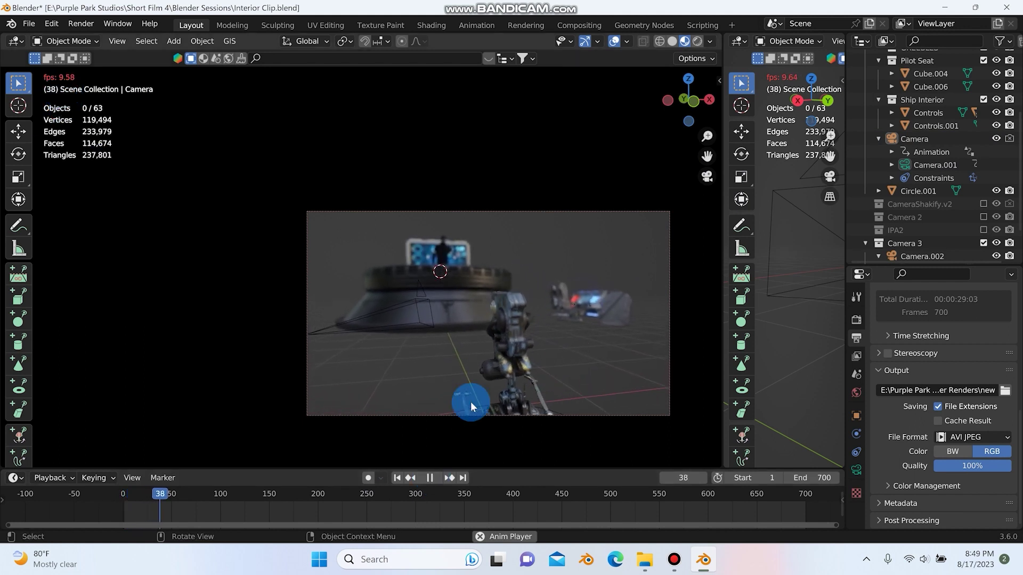
left_click(428, 478)
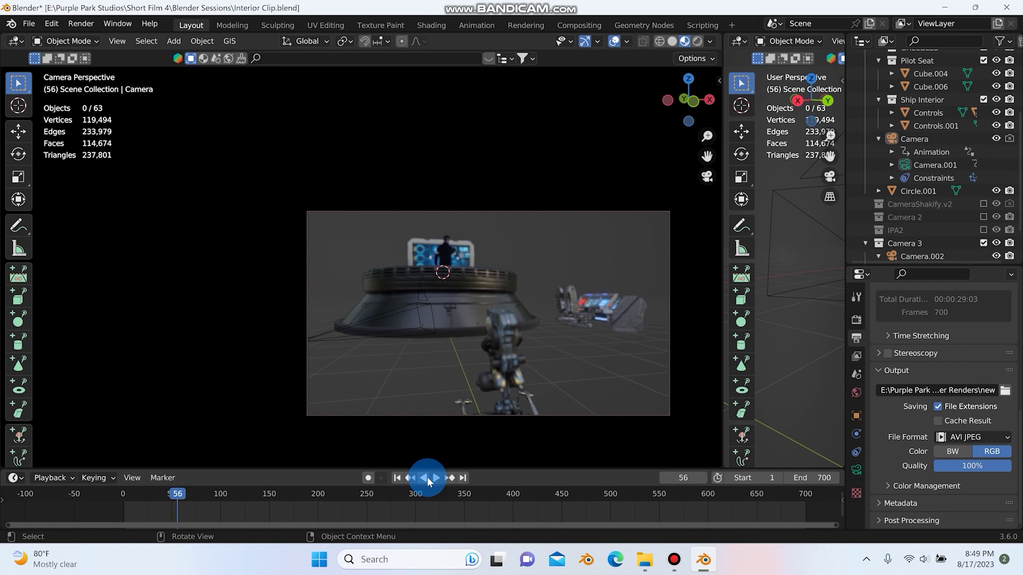
key("shift+Left")
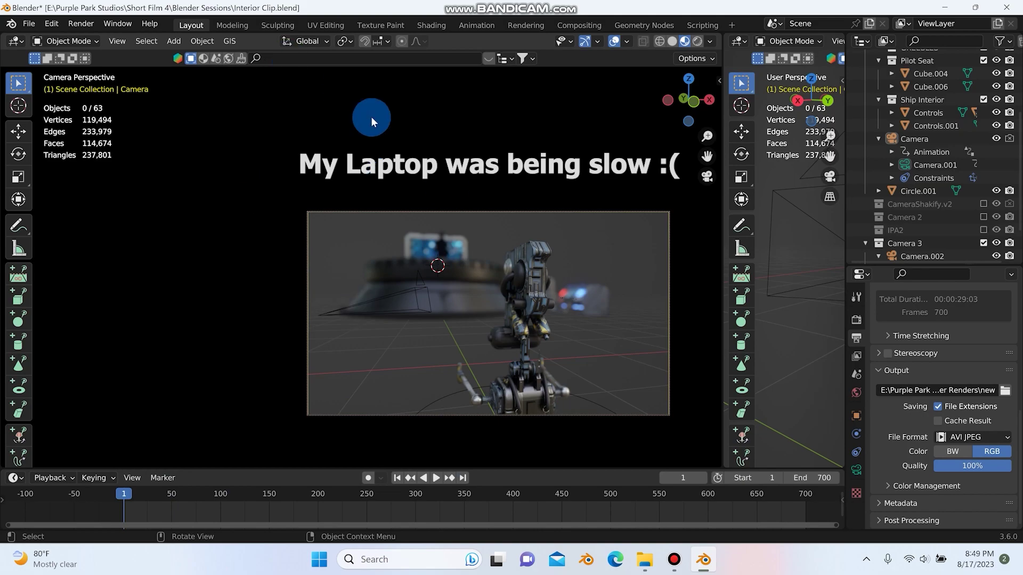
left_click(451, 192)
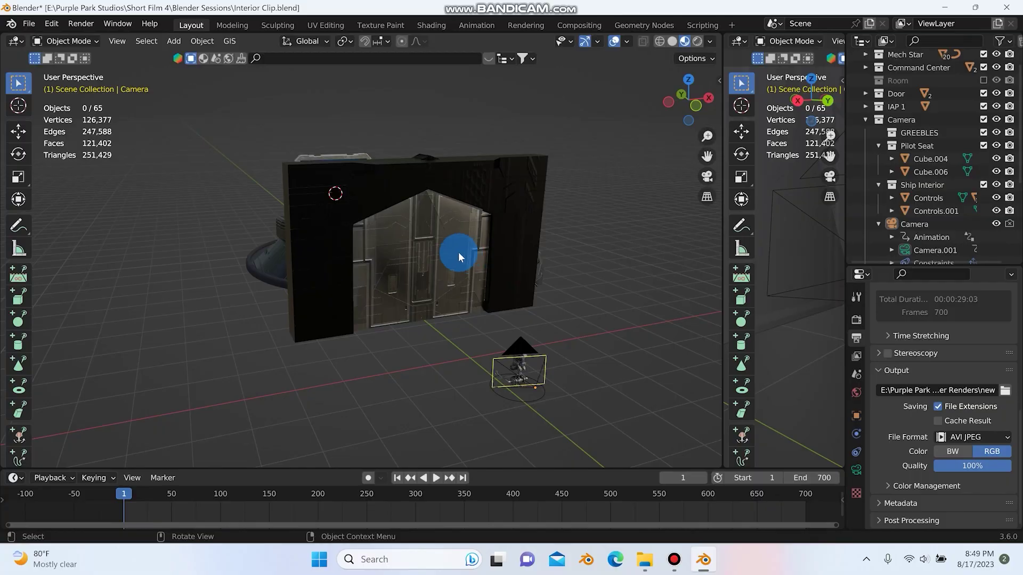
middle_click_drag(459, 254, 433, 247)
Replay the move in camera view, set the frame to 55, and return to free perspective
left_click(707, 177)
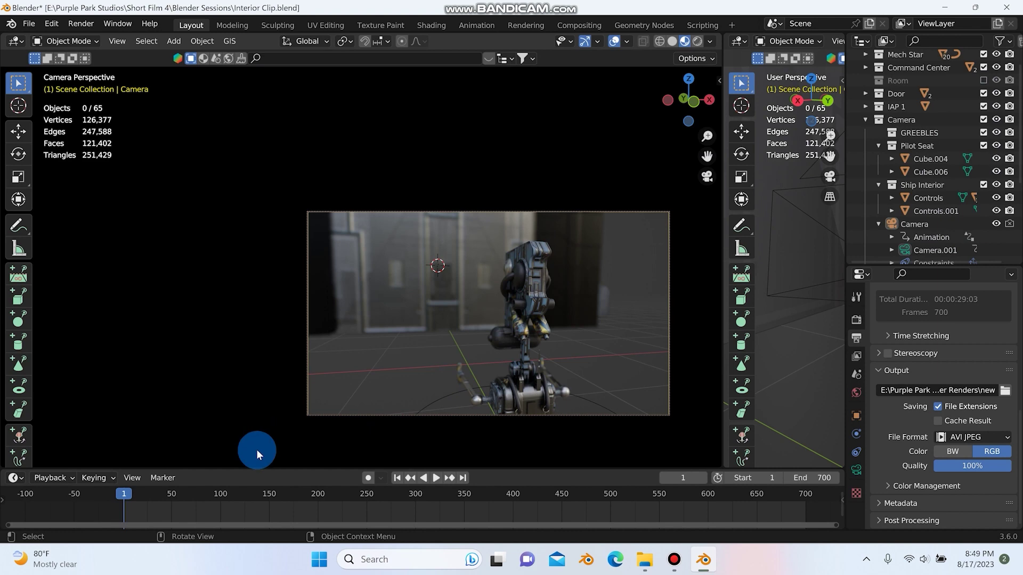
key("space")
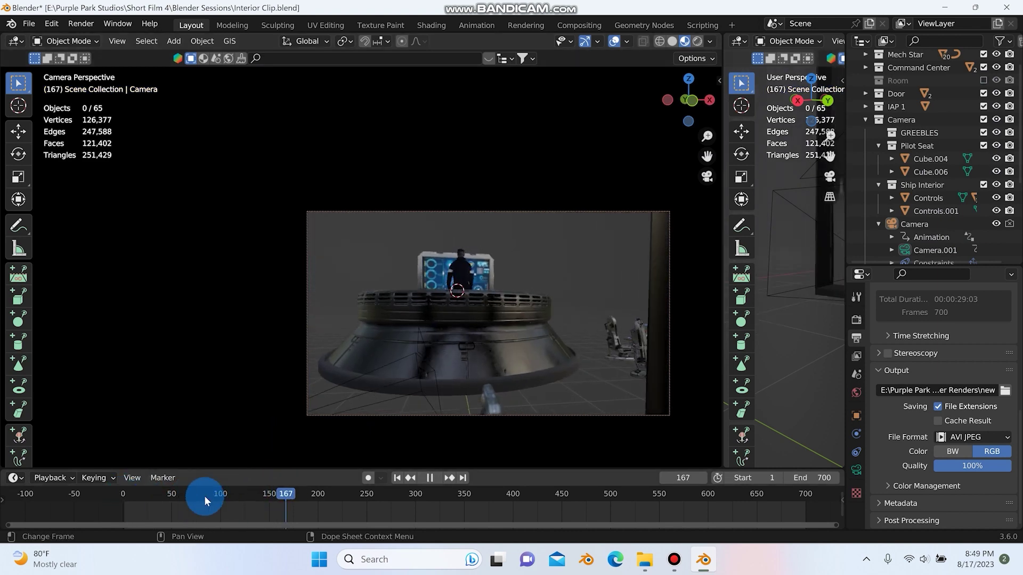
key("space")
left_click(202, 495)
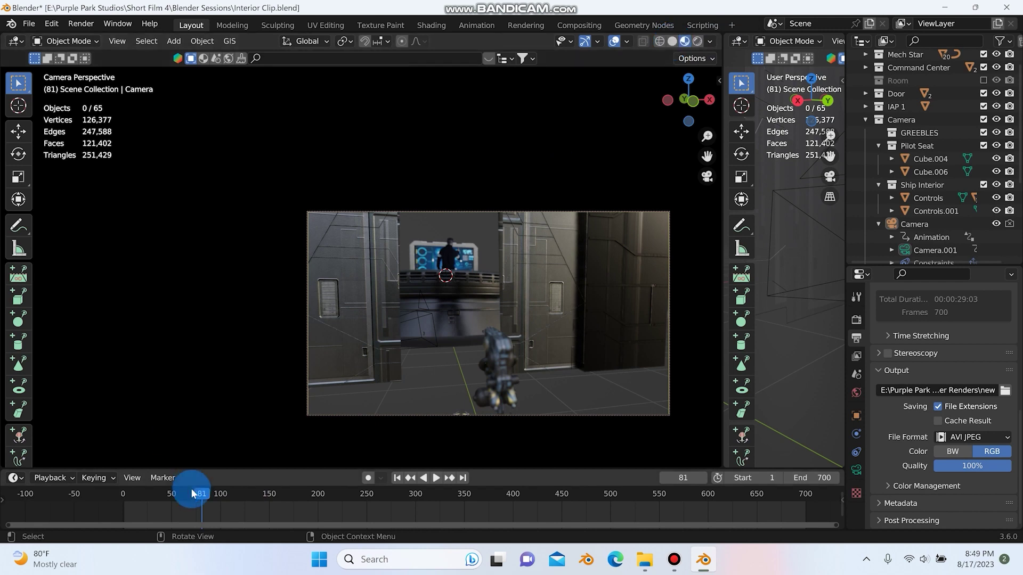
left_click_drag(191, 488, 175, 494)
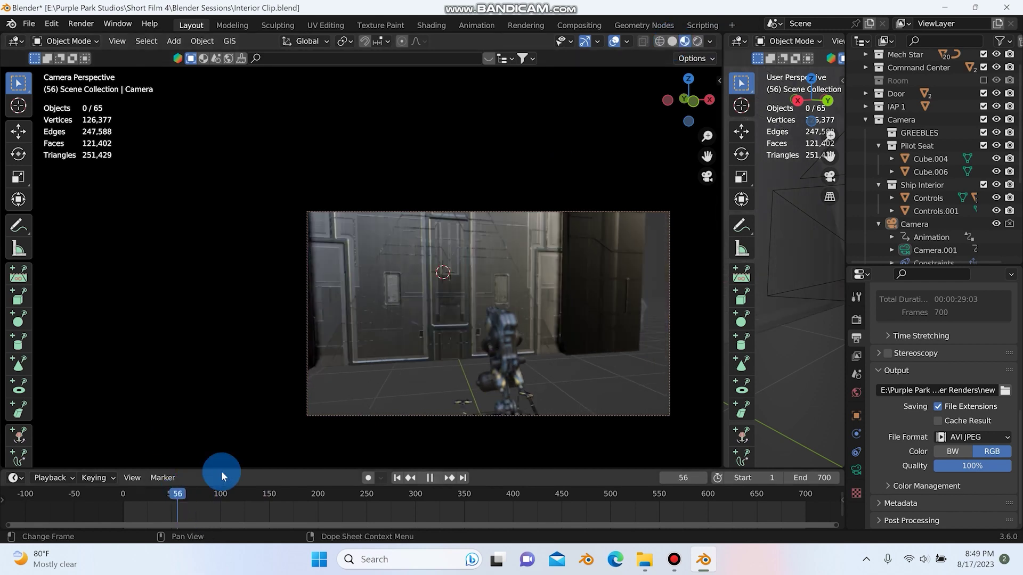
left_click(707, 177)
scroll(418, 206, "up", 2)
Go to frame 414 and hide the Camera collection to inspect IAP 1 at the desk
middle_click_drag(422, 206, 352, 181)
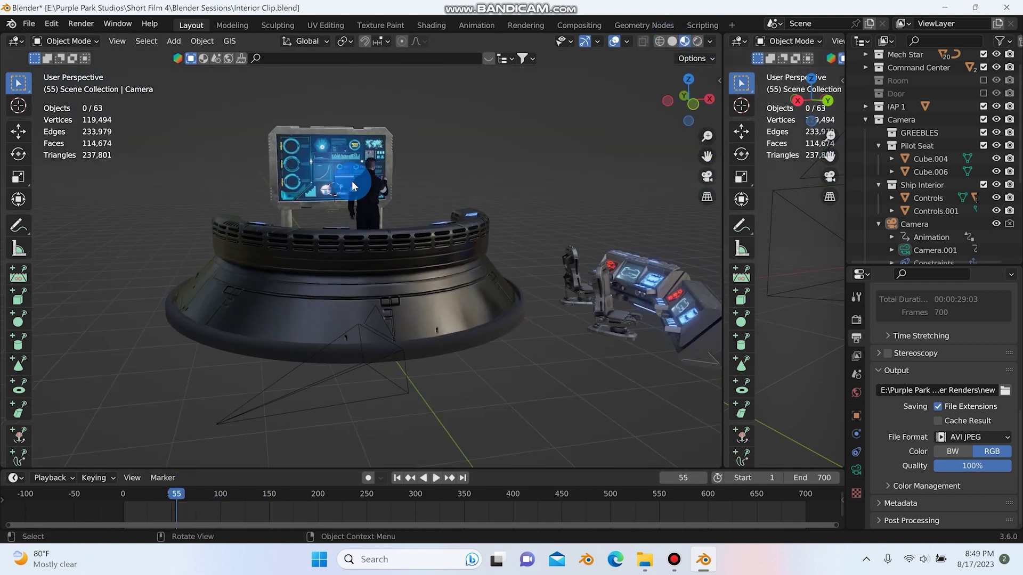
scroll(351, 180, "up", 2)
scroll(936, 125, "up", 1)
scroll(378, 175, "up", 2)
scroll(366, 434, "down", 2)
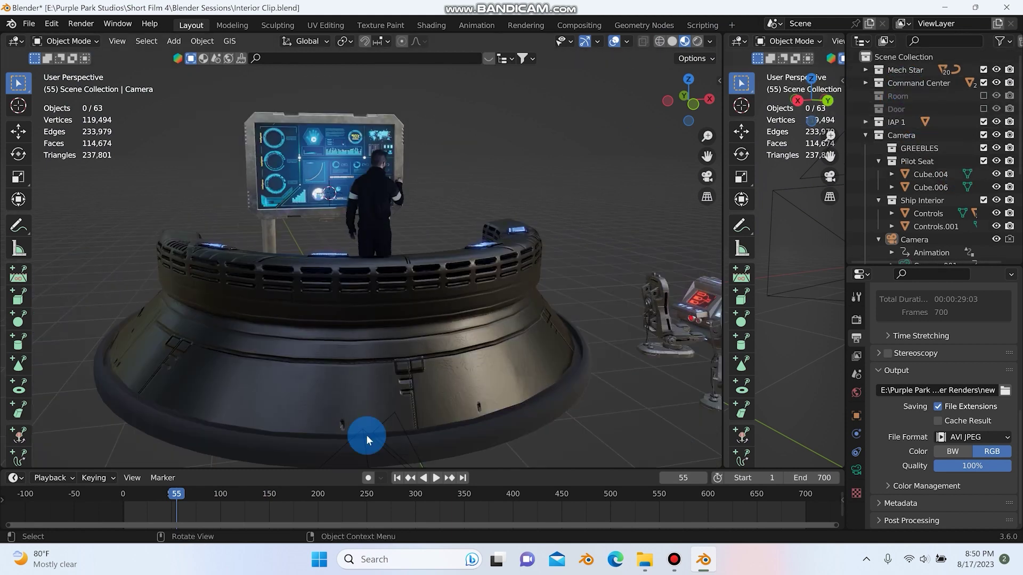
left_click(525, 497)
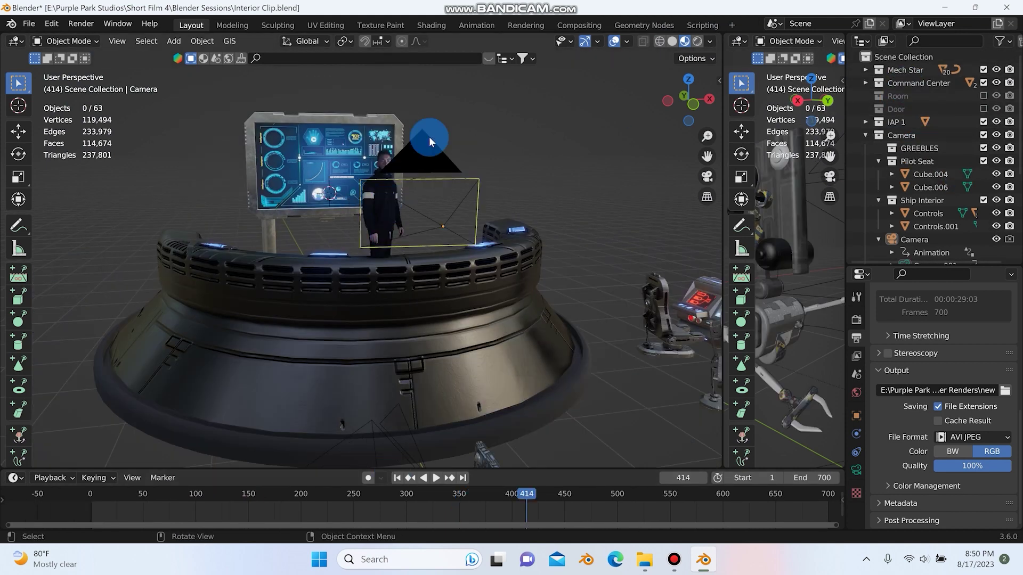
left_click(996, 135)
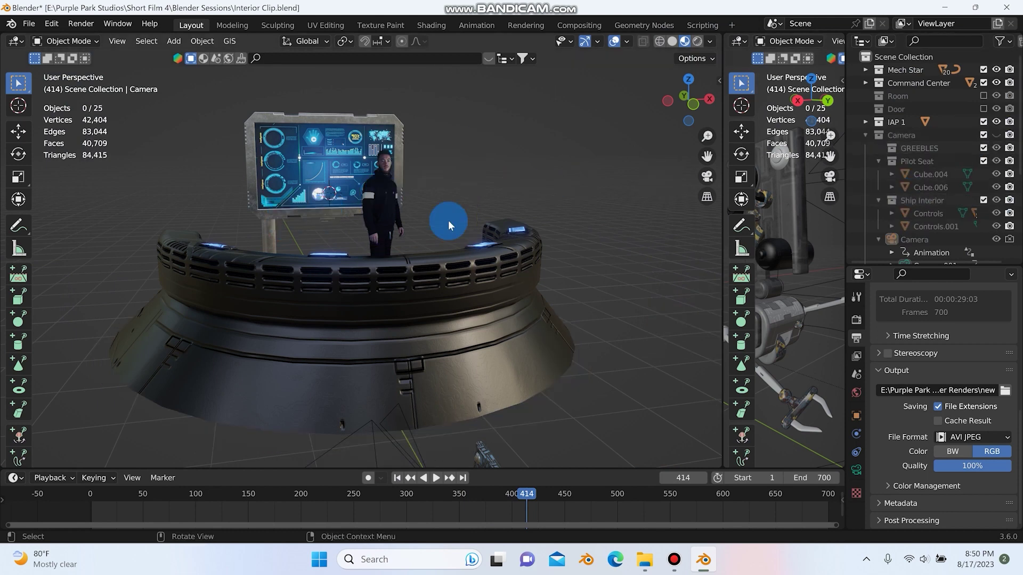
scroll(394, 223, "up", 4)
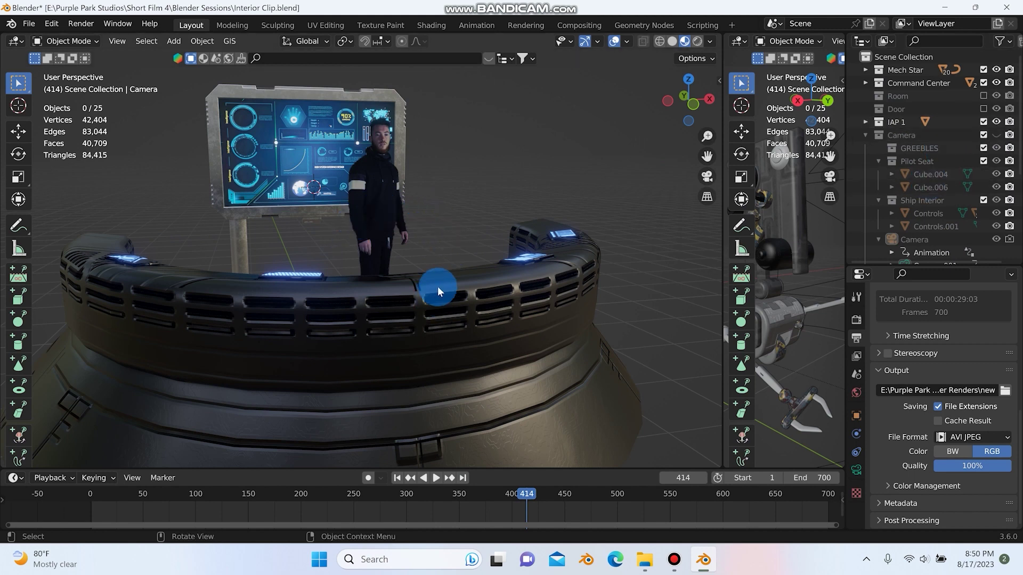
Swap the IAP 1 actor for IAP 3 in the Outliner
left_click(984, 122)
scroll(913, 176, "down", 5)
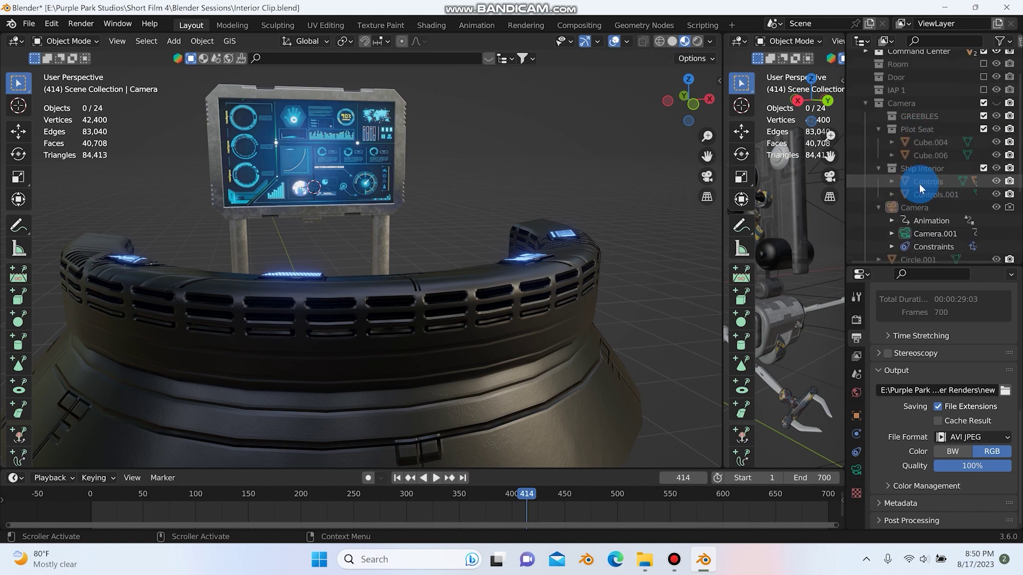
scroll(951, 216, "down", 1)
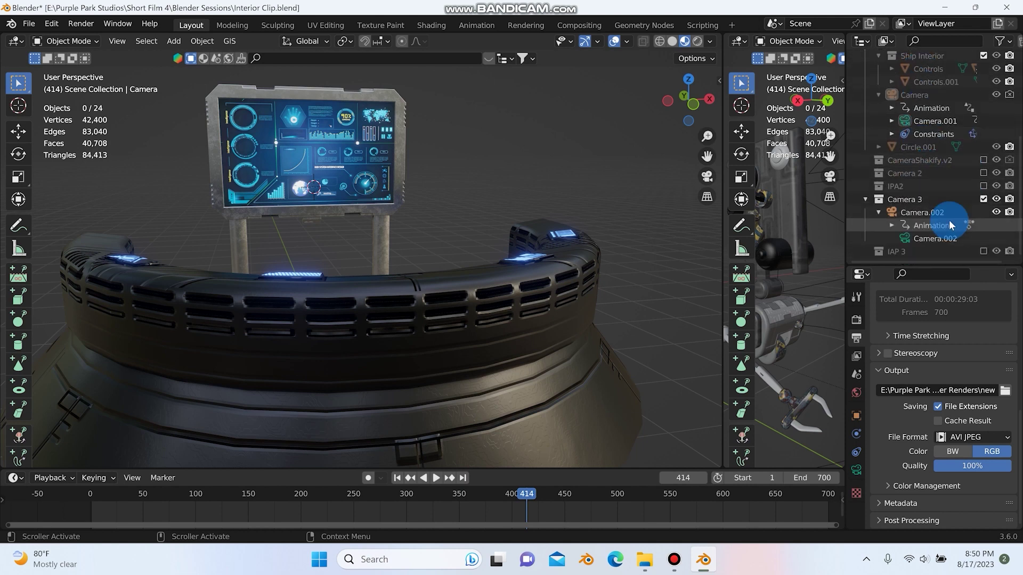
left_click(982, 251)
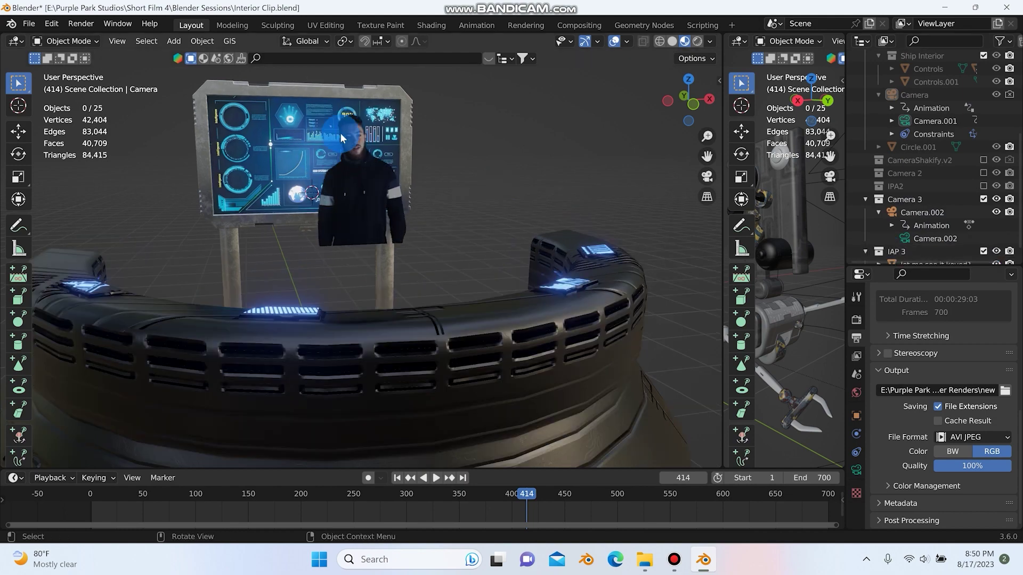
middle_click_drag(340, 133, 362, 193)
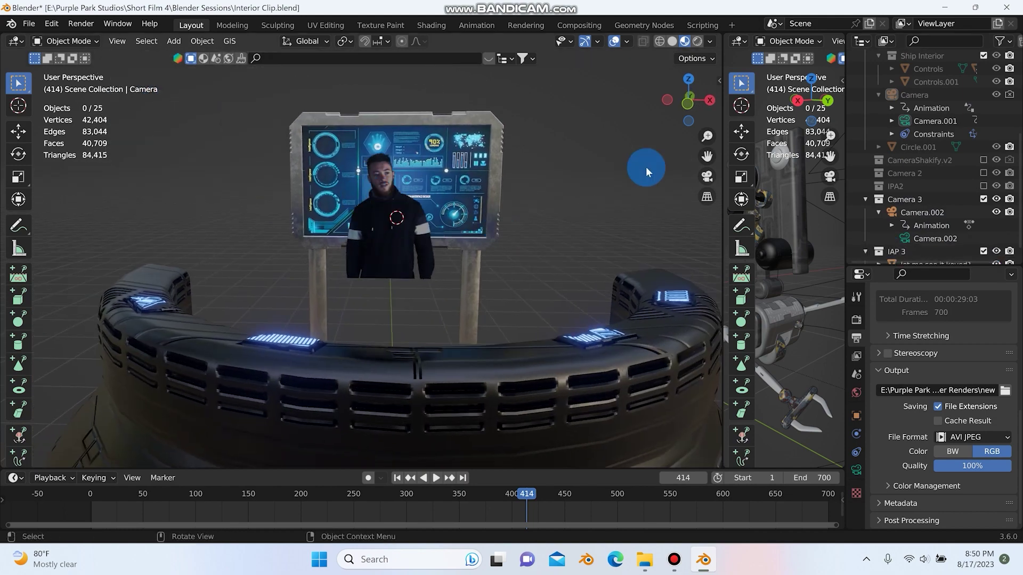
Turn on the IPA2 actor planes and orbit around them in front of the monitor
left_click(983, 185)
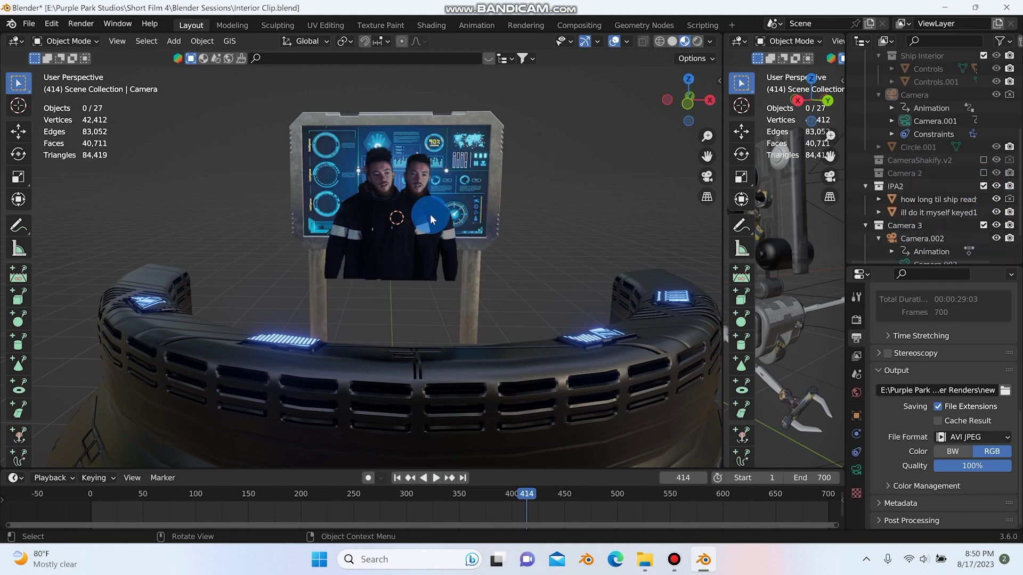
scroll(440, 209, "up", 4)
middle_click_drag(390, 203, 347, 197)
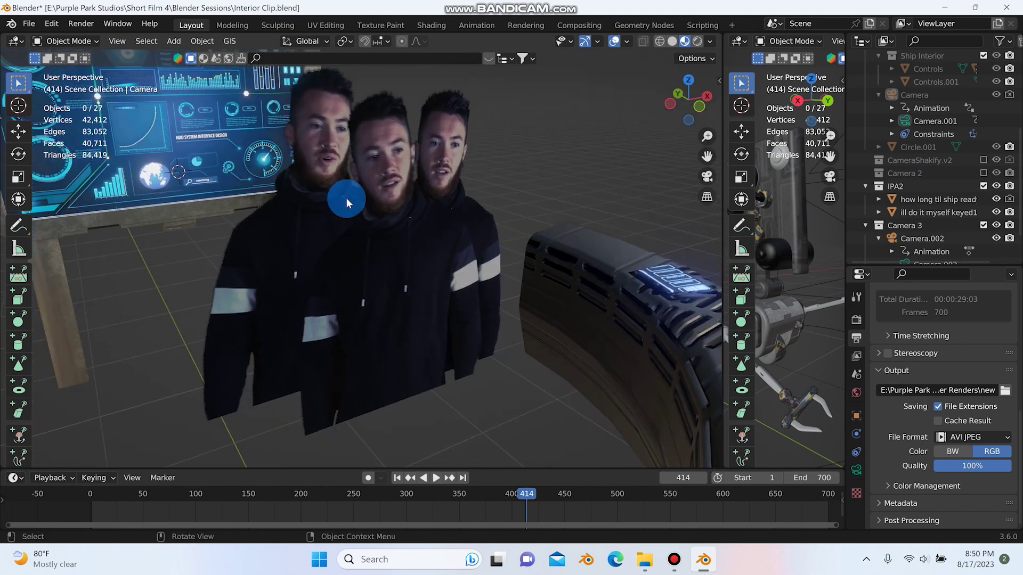
middle_click_drag(436, 227, 499, 326)
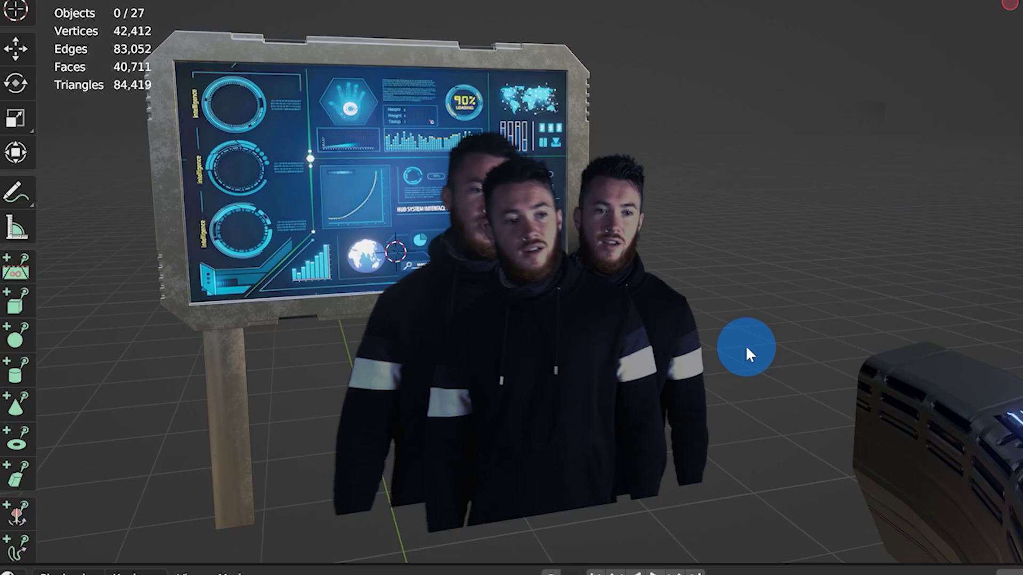